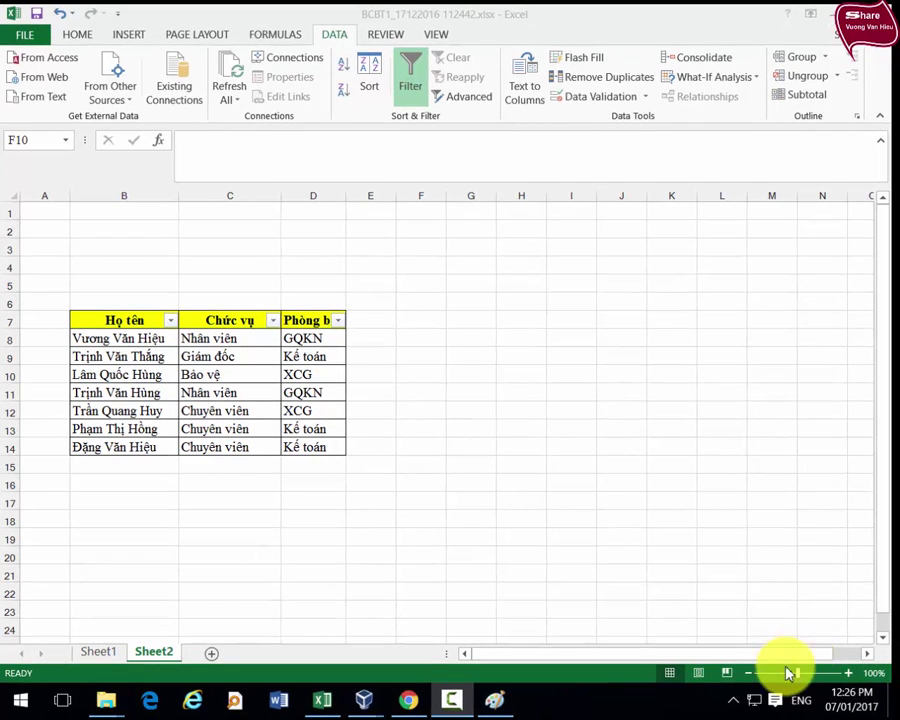
Step: Bring Chrome forward and search Google for 'cách in vừa khít một trang giấy trong excel thủ thuật excel'
left_click(473, 706)
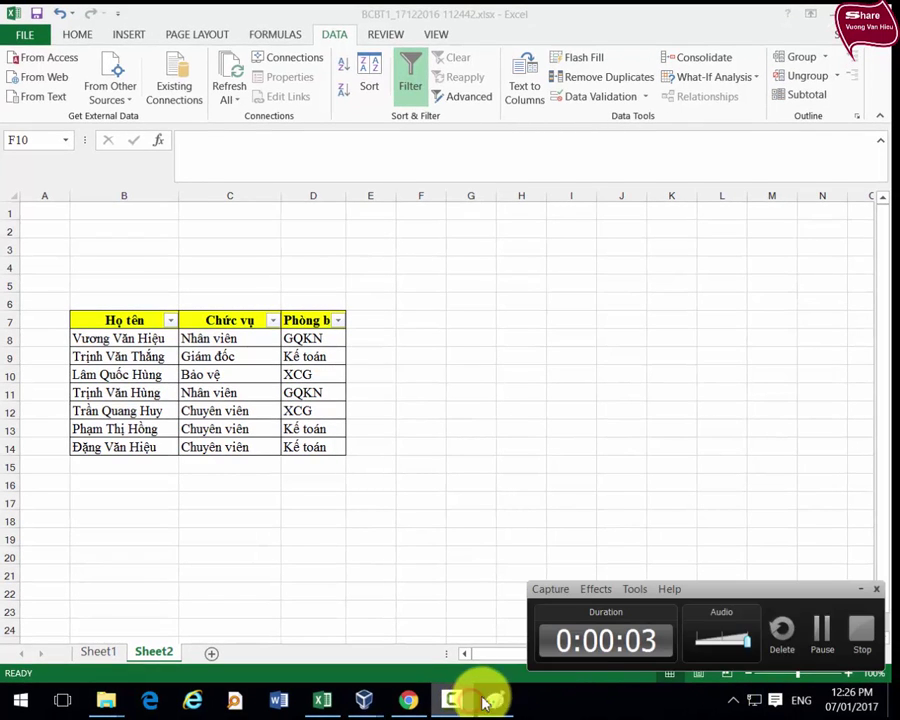
left_click(820, 624)
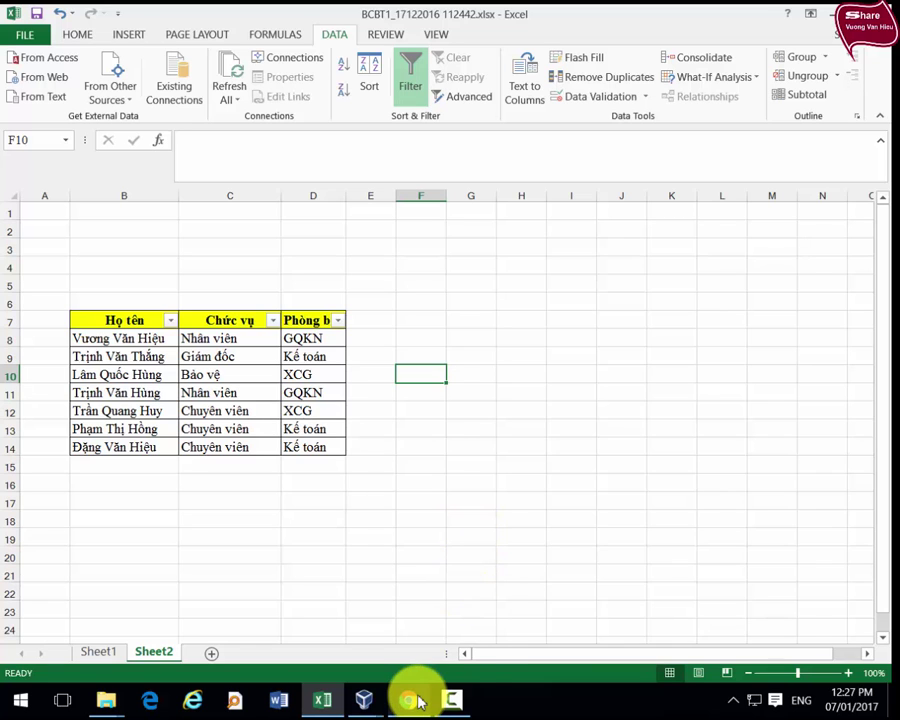
left_click(413, 699)
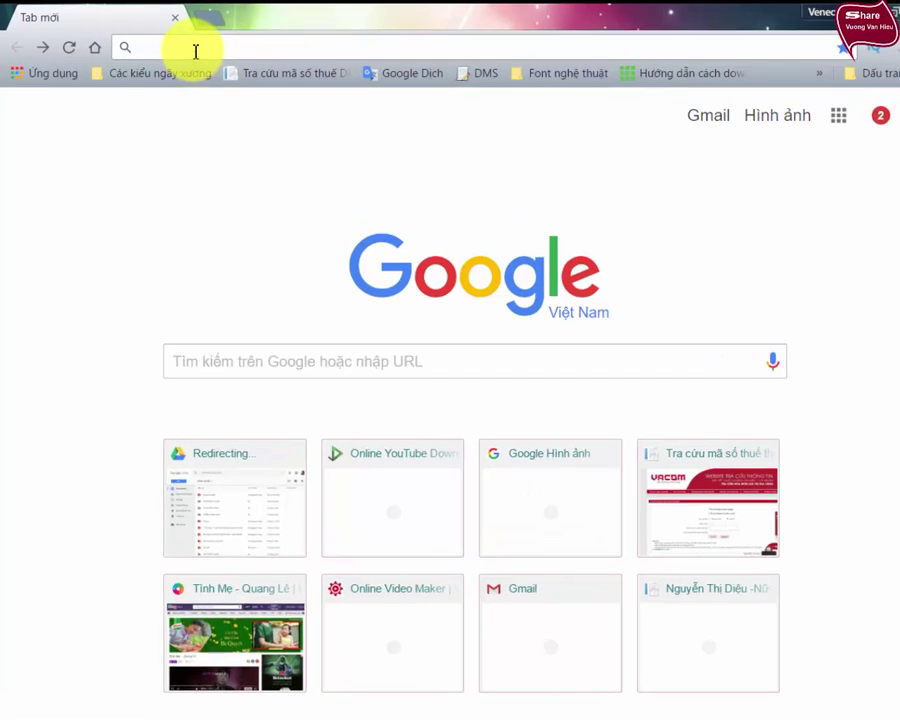
type("cach invư")
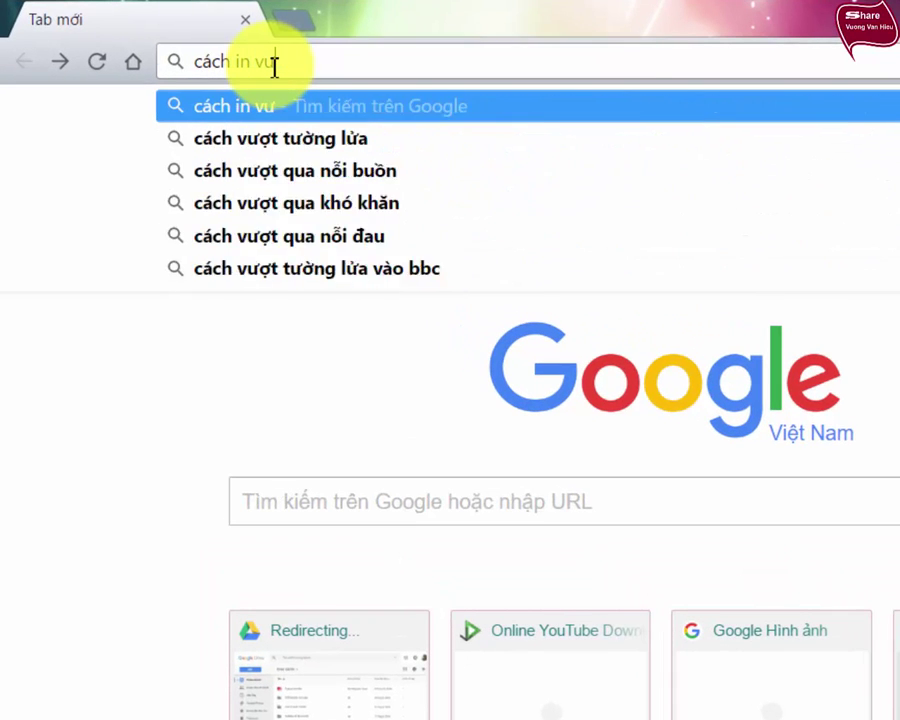
type("a khit mo")
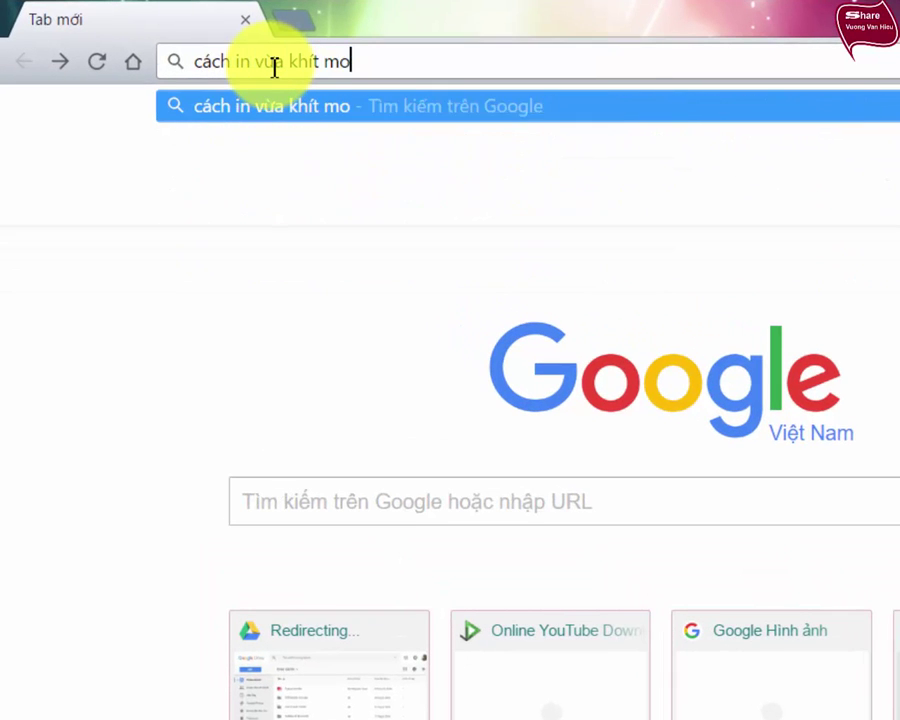
type("ột trang giay t")
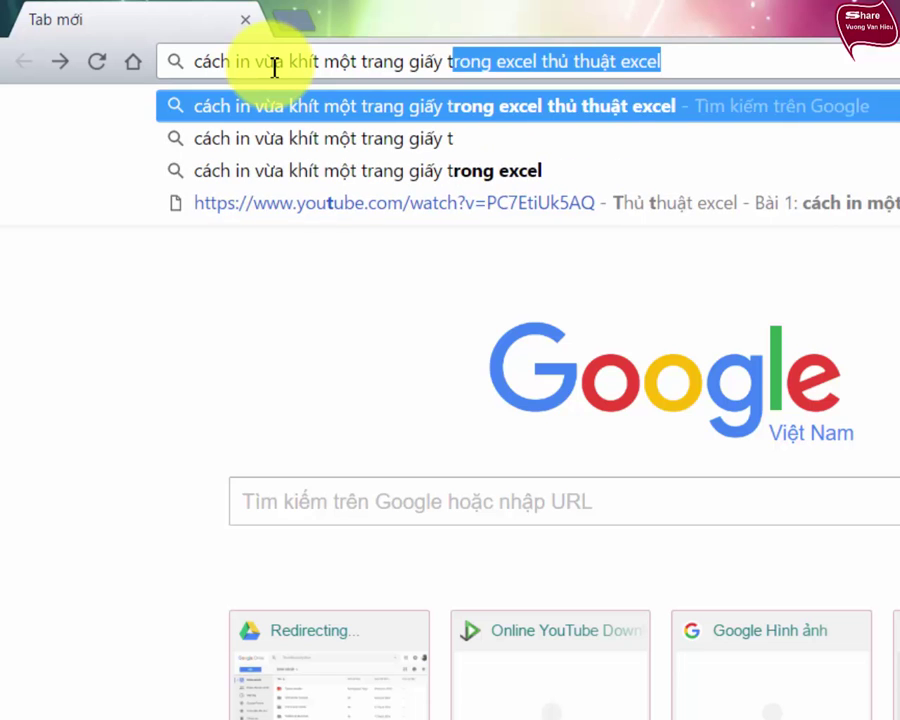
type("rong eex")
key("BackSpace")
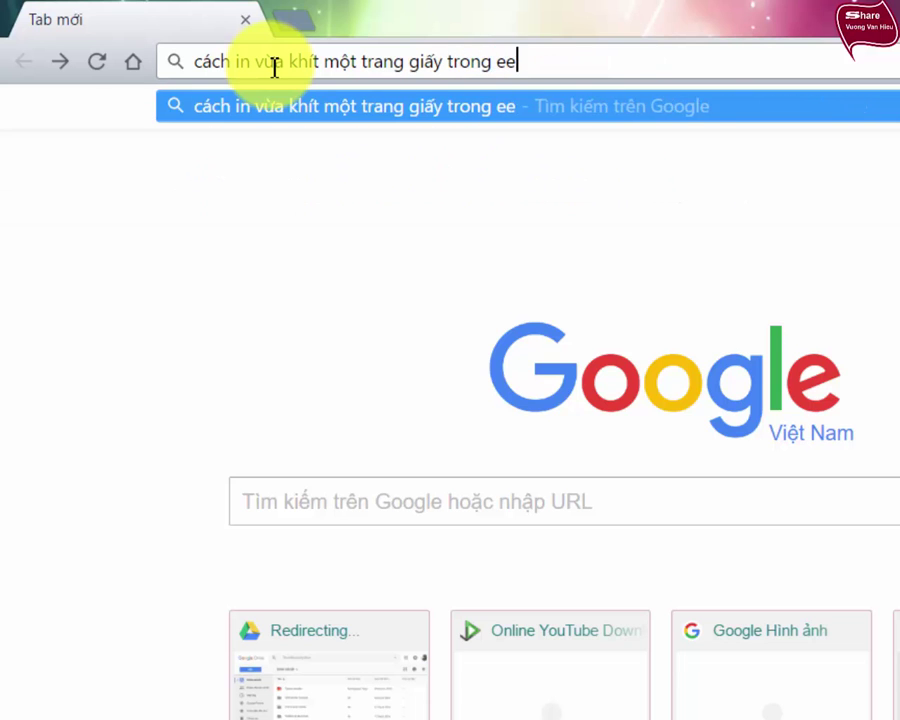
key("BackSpace")
type("xcel th")
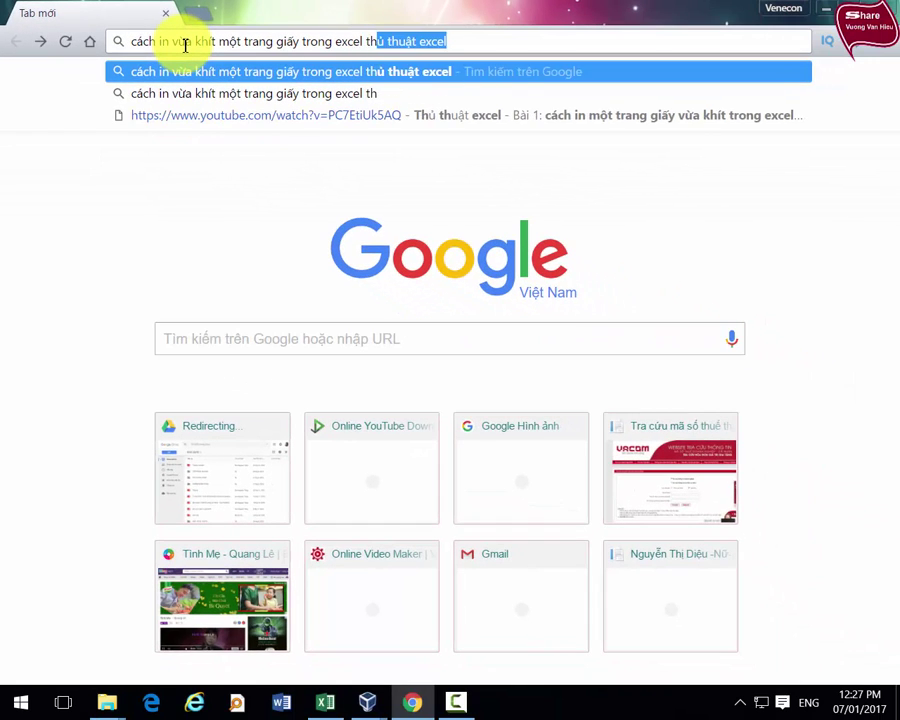
type("ủ thuật ")
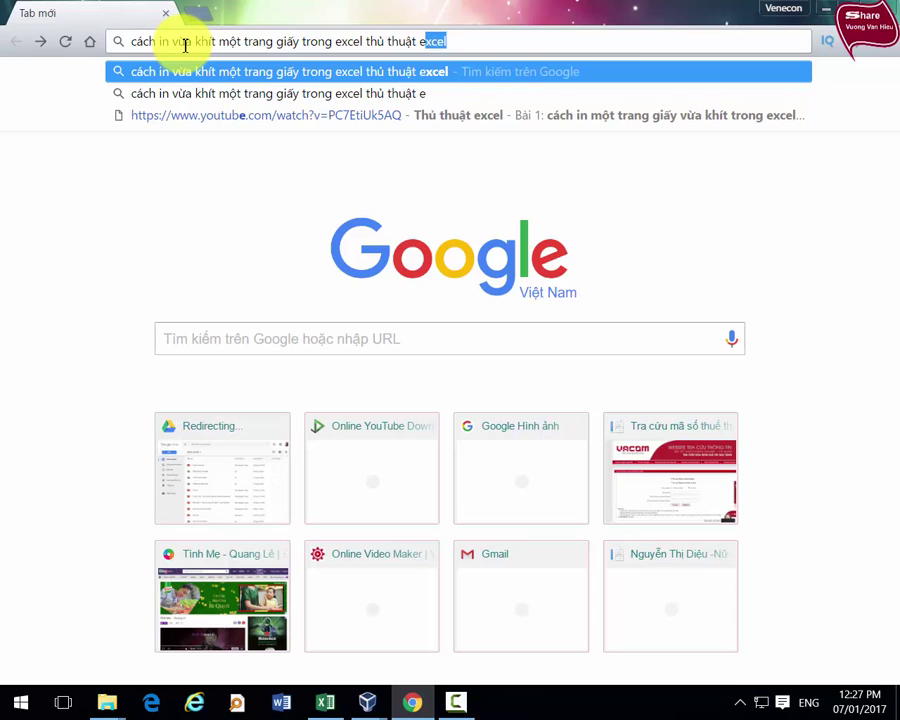
type("xce")
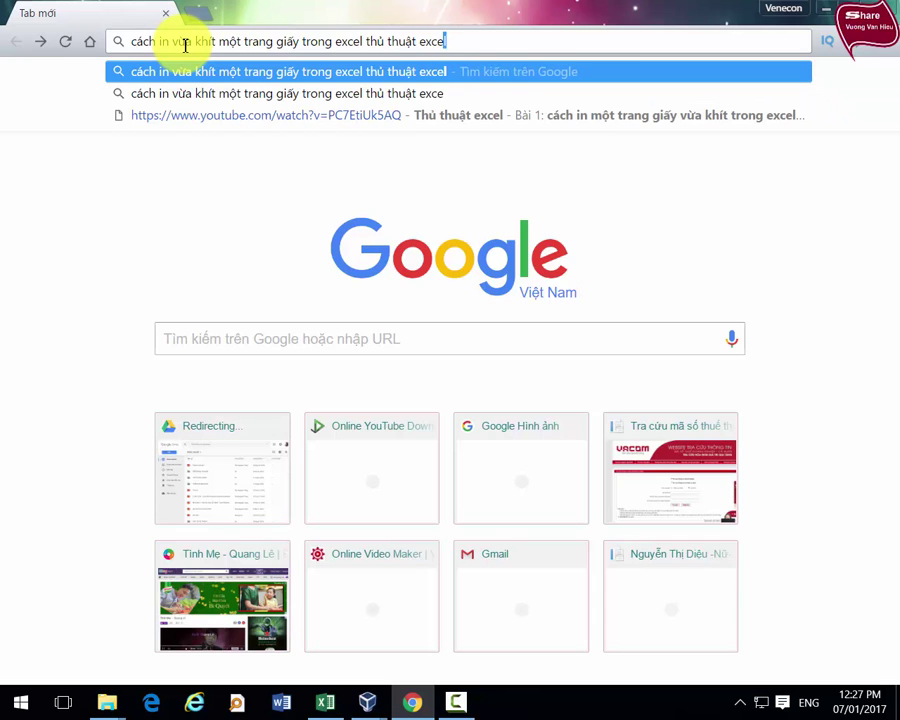
type("l")
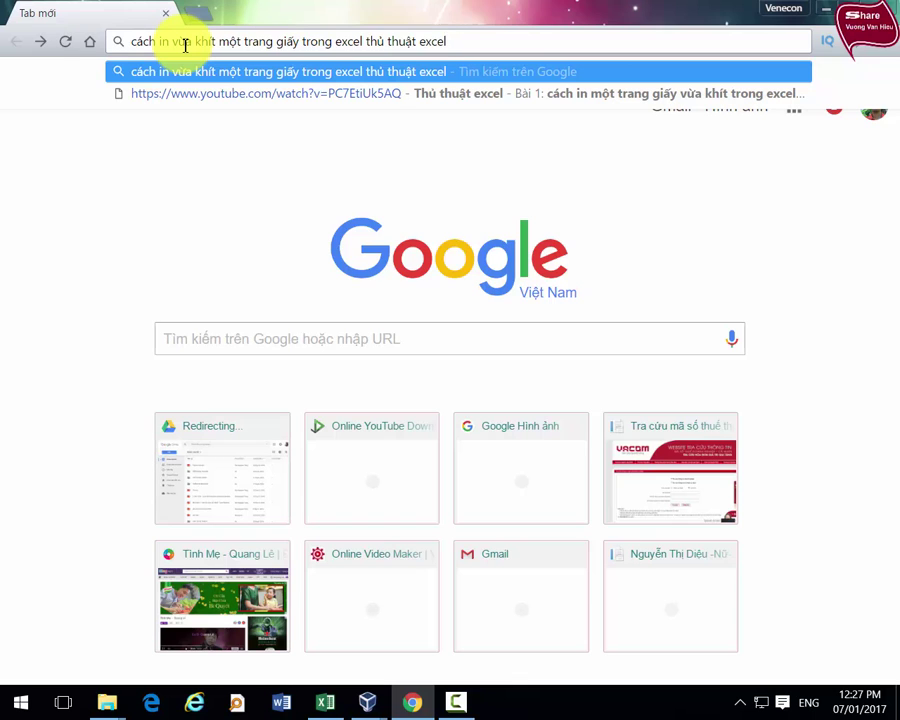
key("Return")
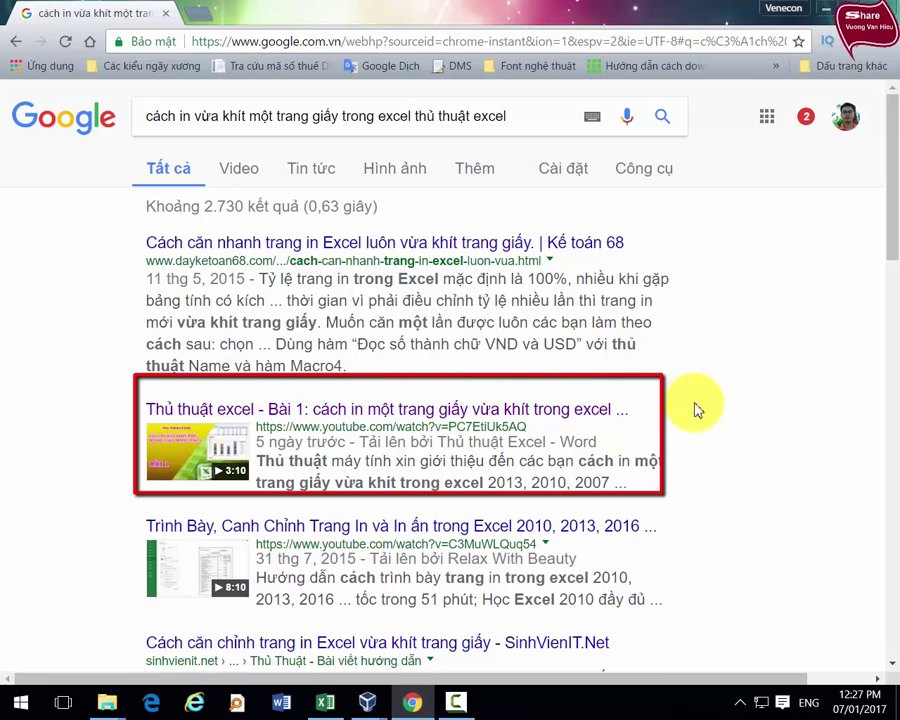
Step: Open the YouTube fit-to-one-page tutorial, pause it, and return to the Excel staff table
left_click(352, 412)
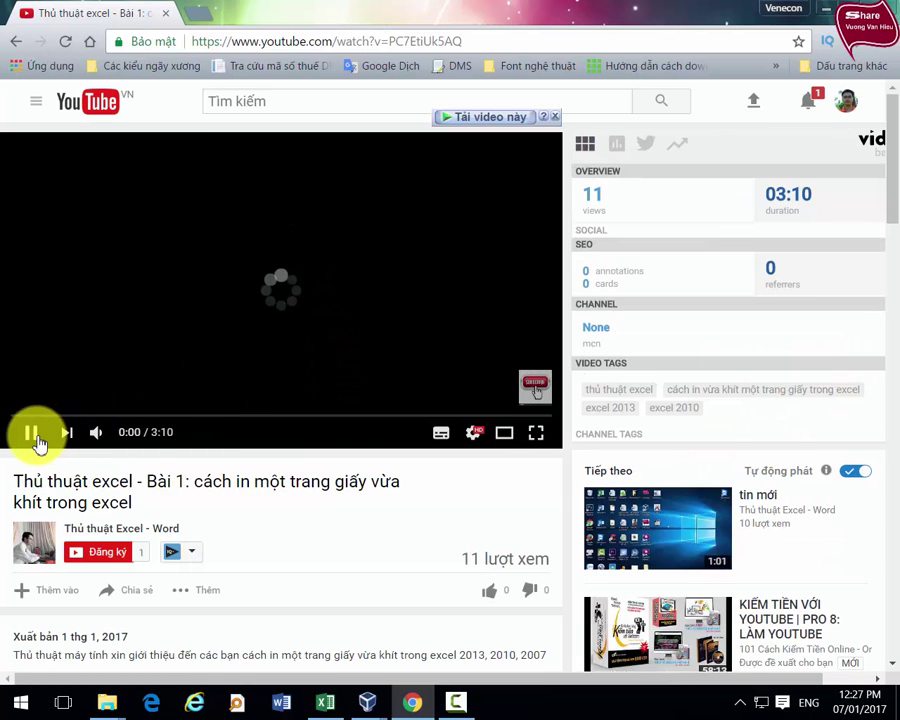
left_click(32, 433)
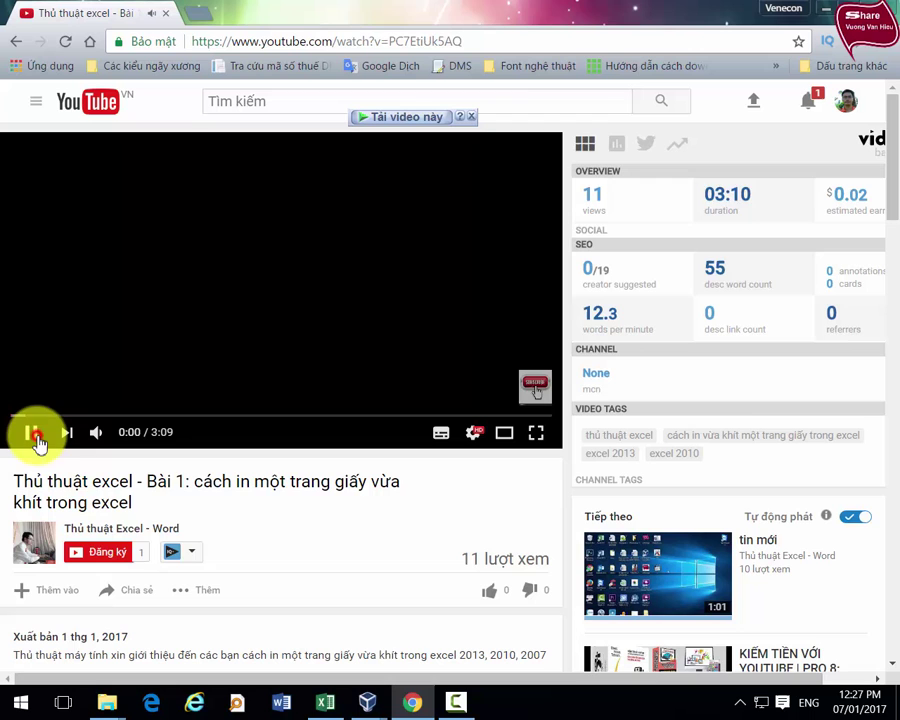
left_click(330, 702)
left_click(237, 559)
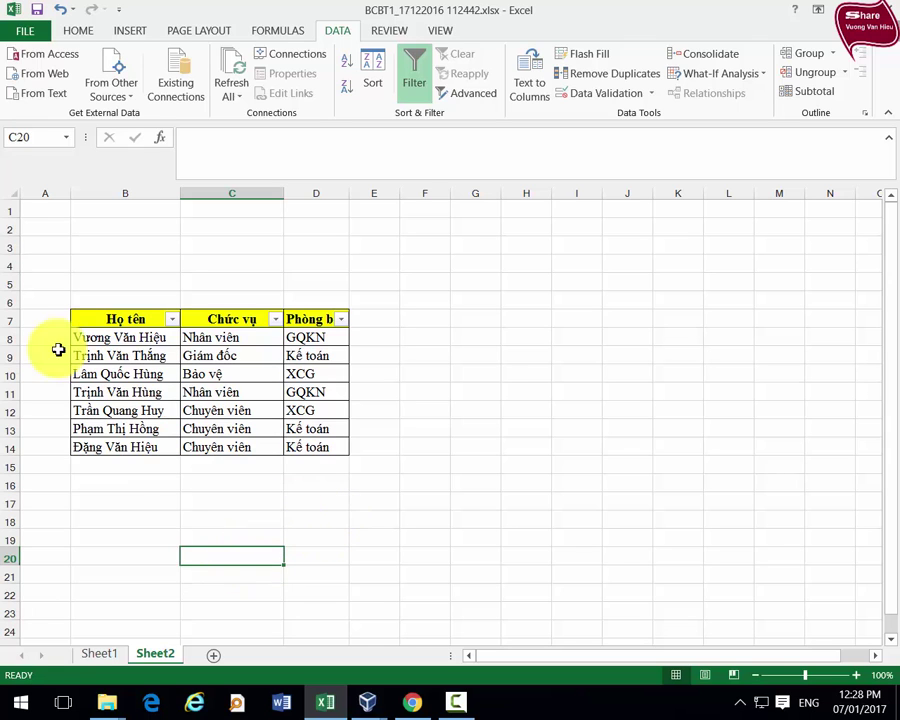
left_click(7, 318)
left_click(412, 62)
left_click(458, 376)
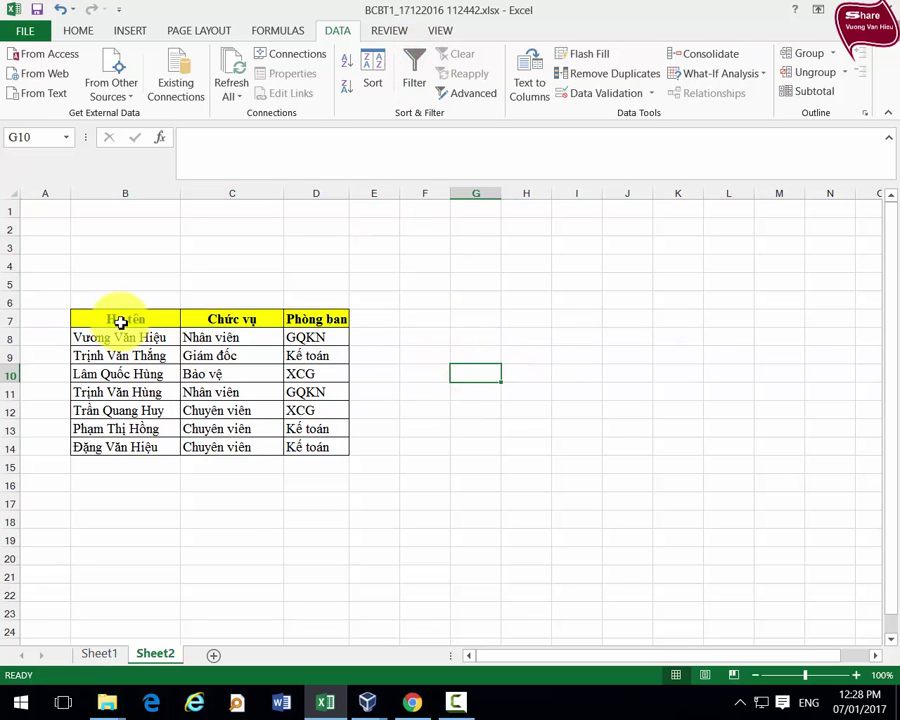
left_click(7, 320)
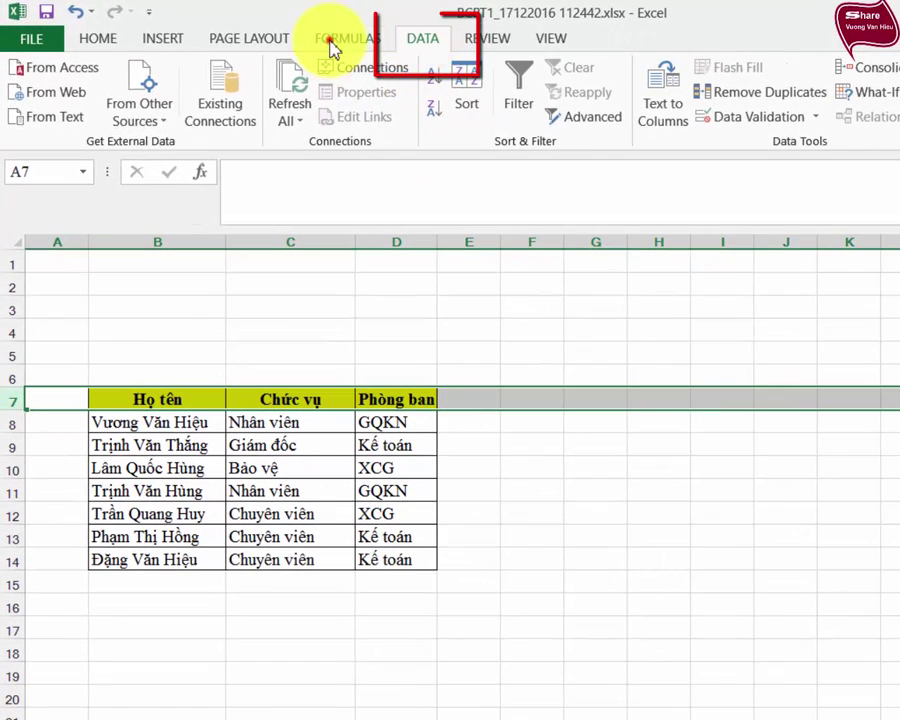
left_click(325, 37)
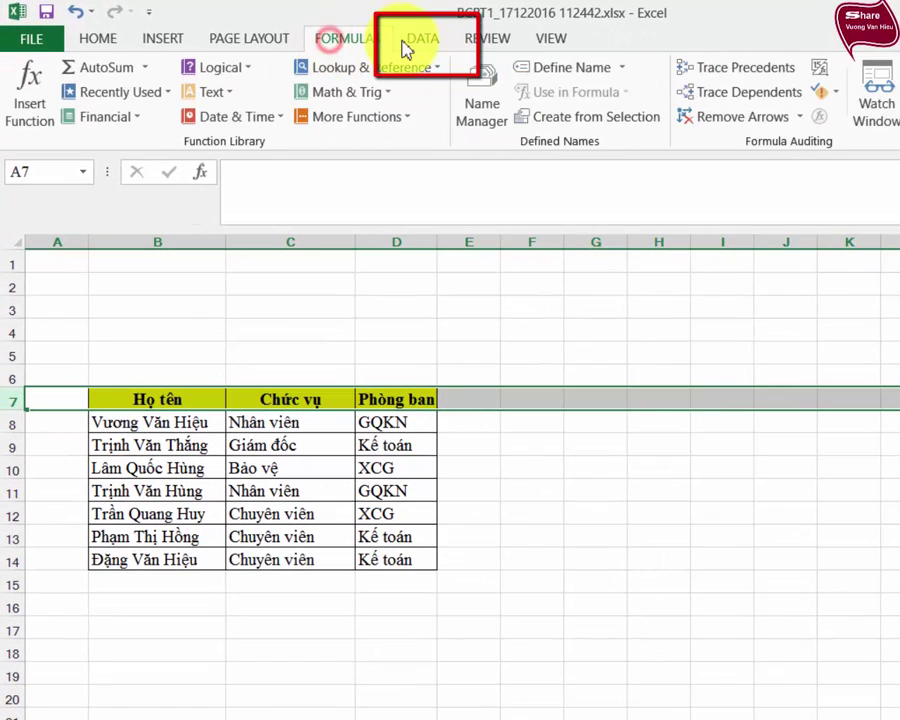
left_click(400, 38)
left_click(518, 97)
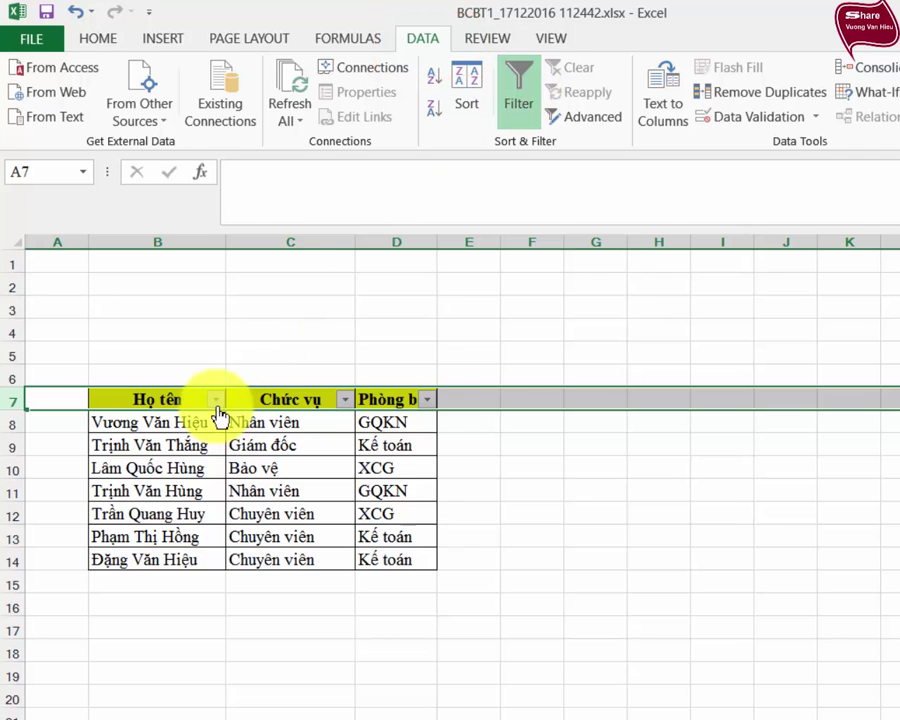
left_click(243, 330)
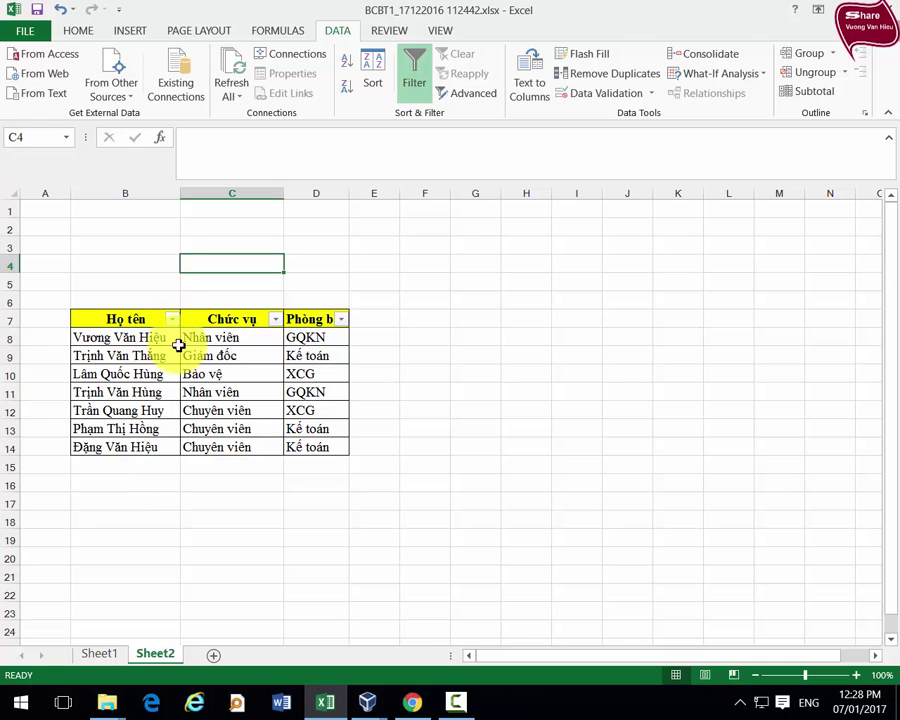
left_click(173, 320)
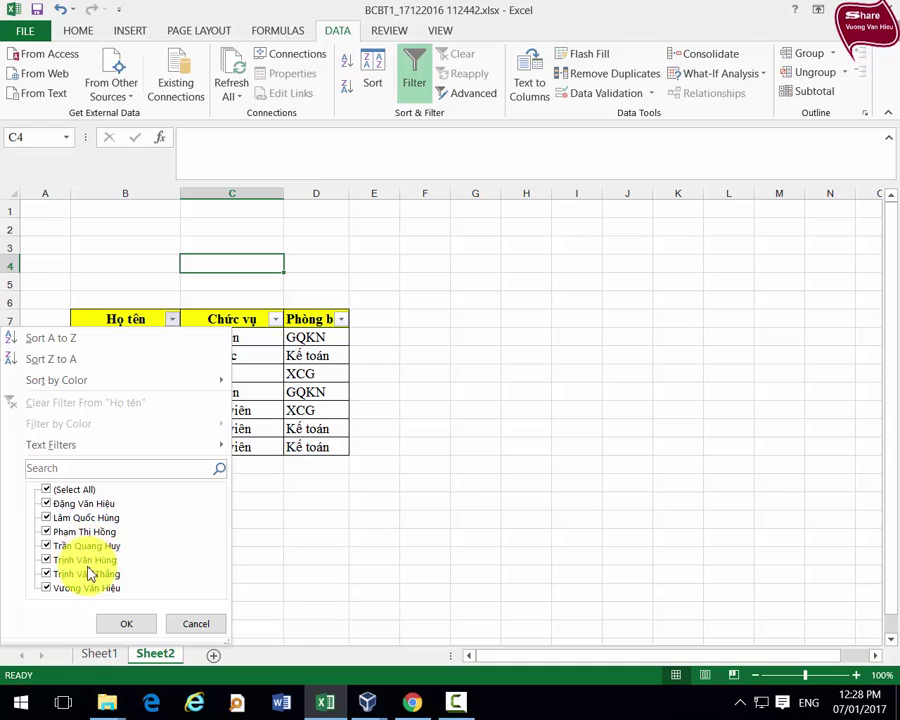
left_click(46, 490)
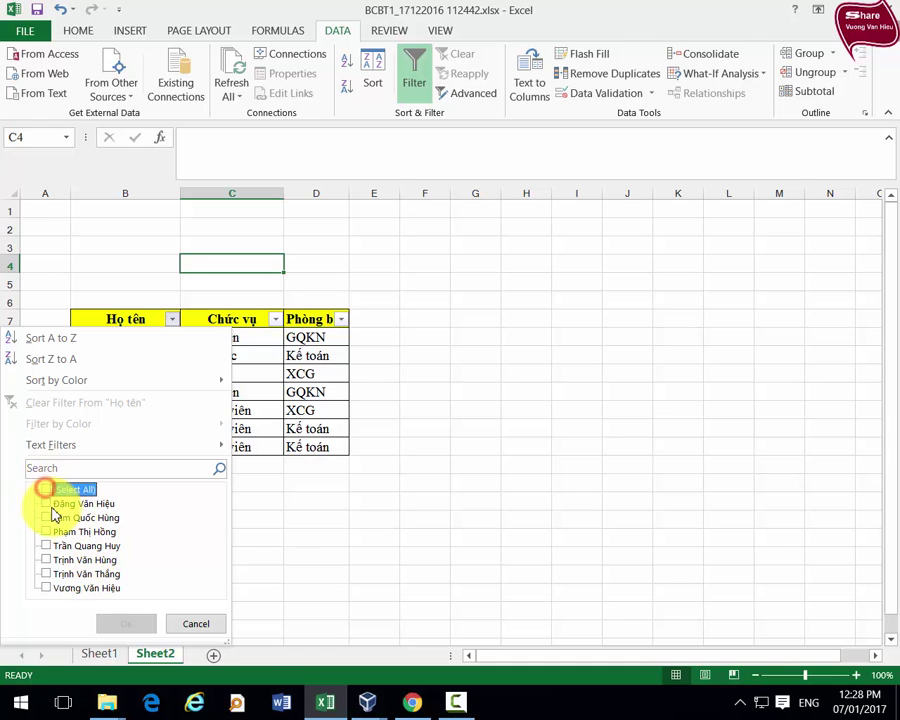
left_click(46, 503)
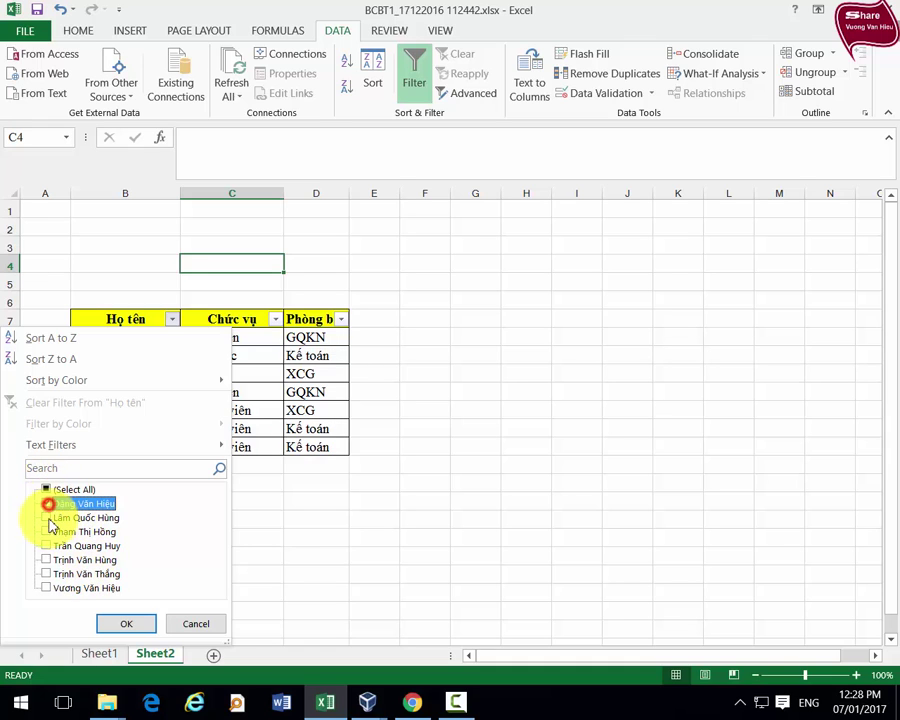
left_click(46, 588)
left_click(123, 616)
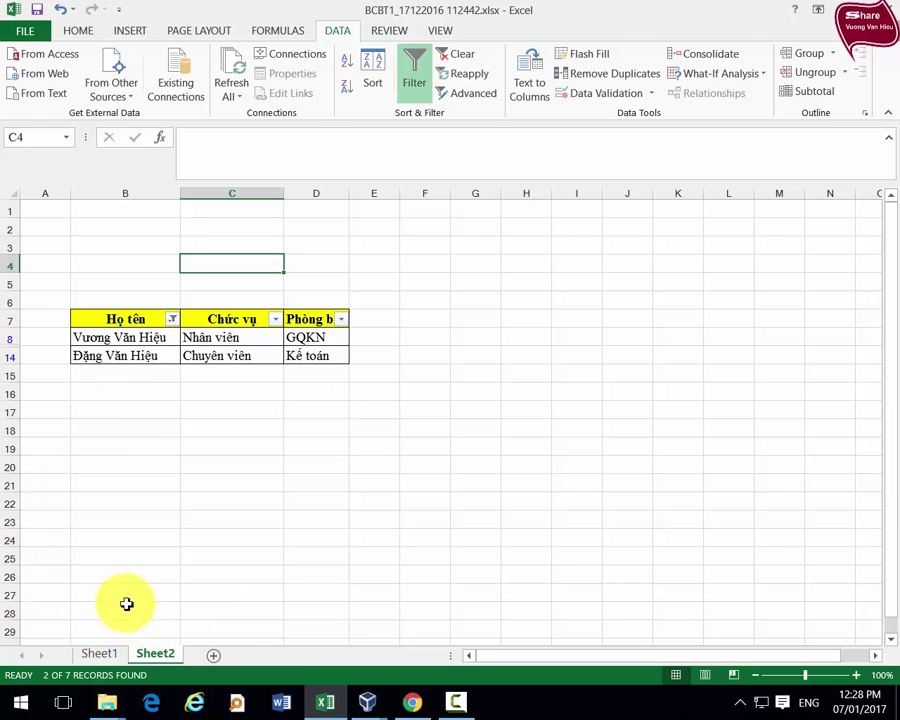
left_click(173, 319)
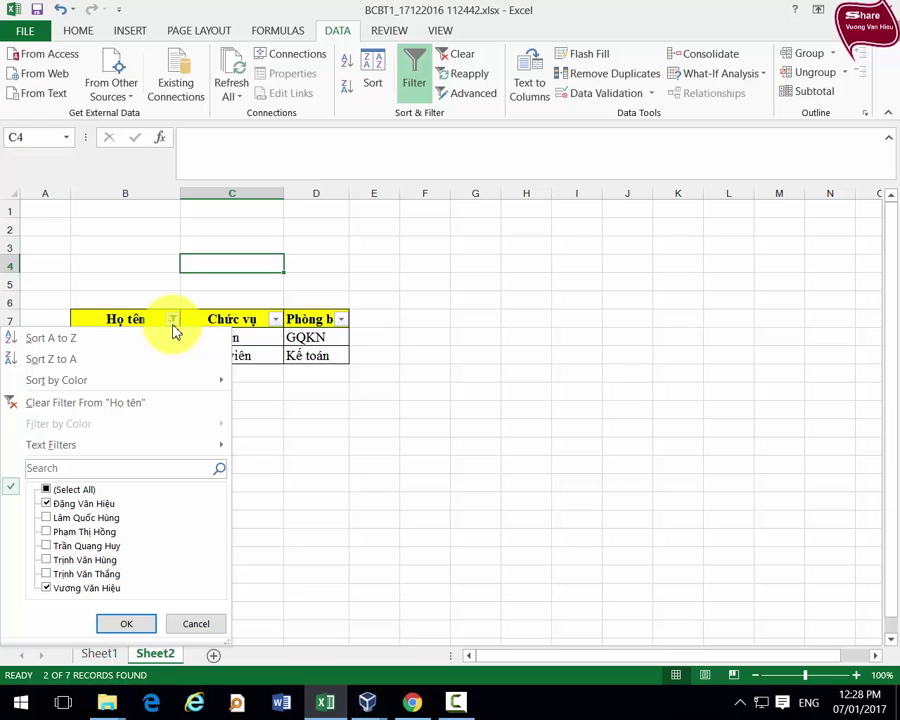
left_click(70, 403)
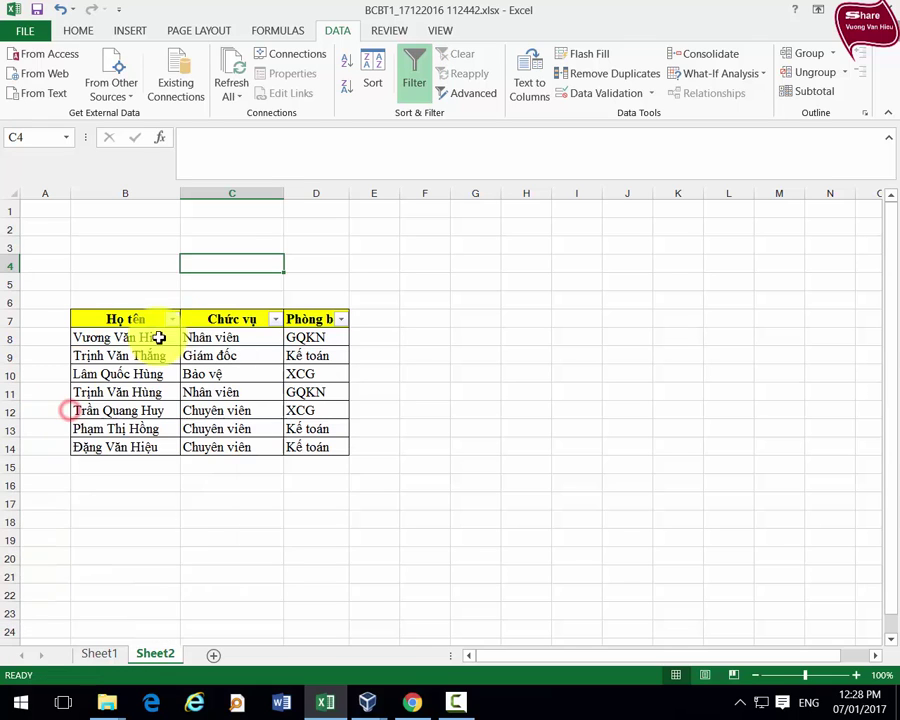
Step: Apply a Họ tên contains 'hiệu' filter, leaving 2 of 7 staff rows visible
left_click(175, 319)
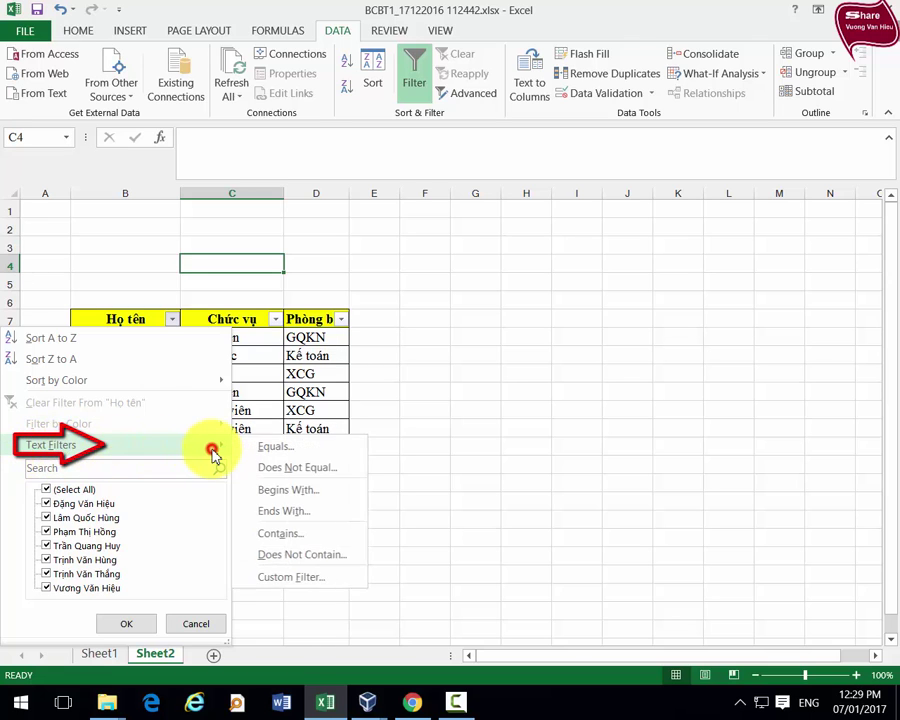
mouse_move(51, 444)
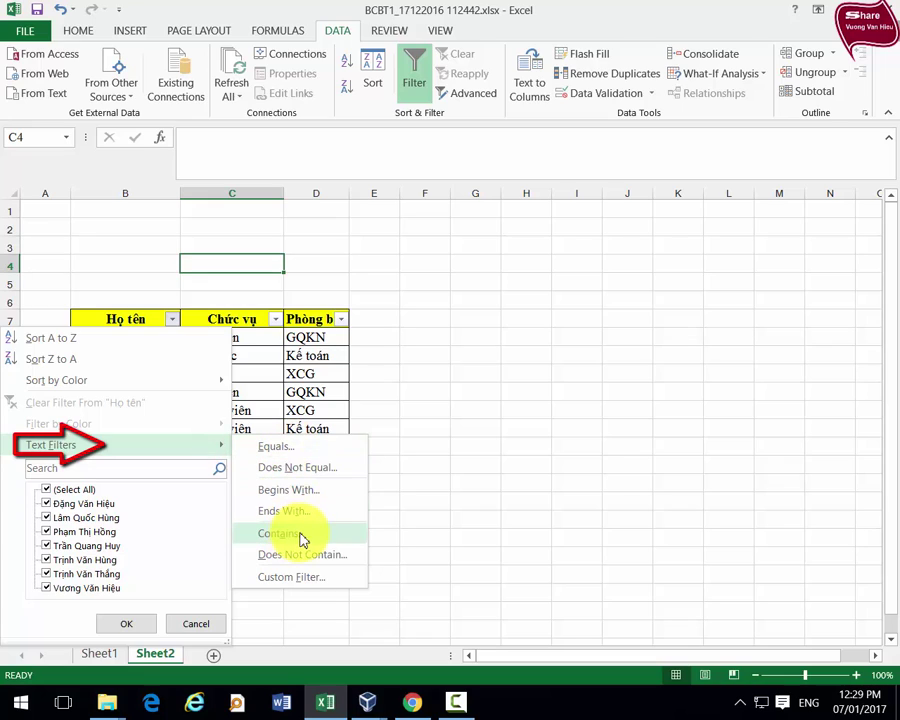
left_click(302, 538)
type("hiệu")
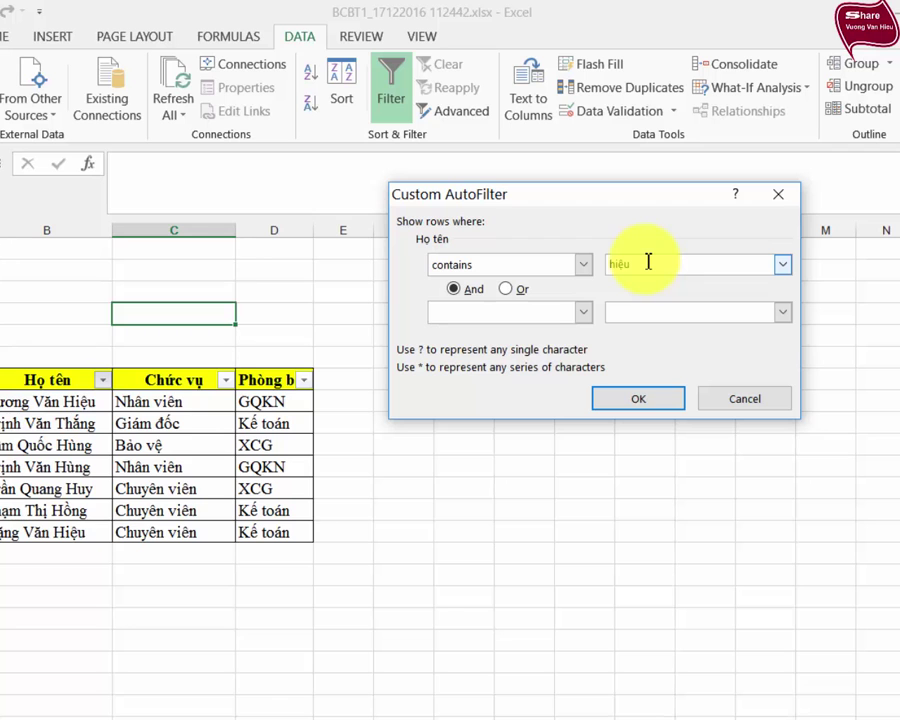
key("Return")
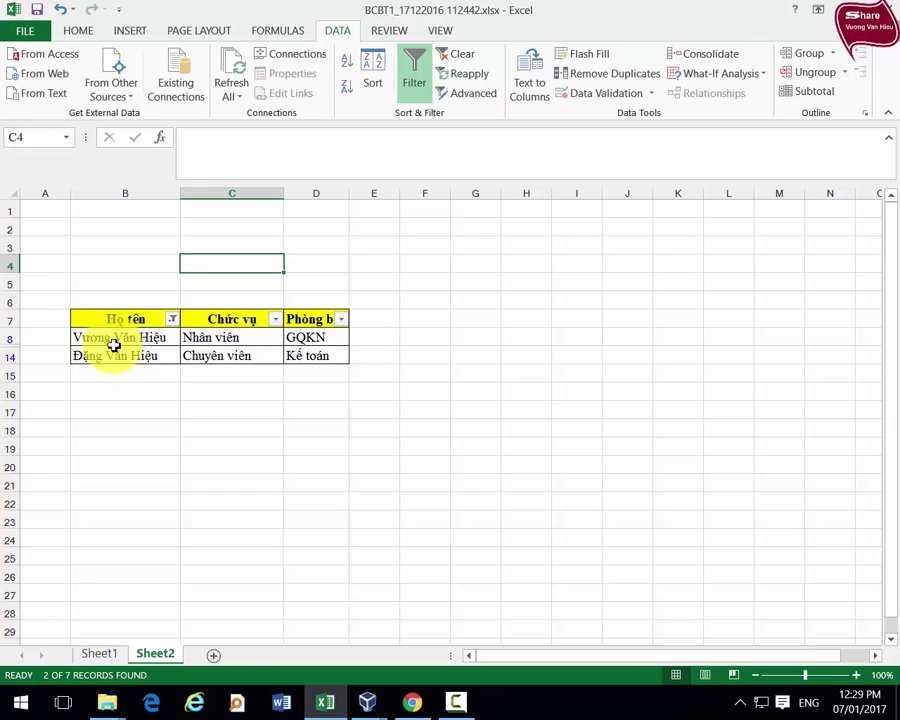
left_click(116, 340)
Step: Select the second remaining name cell, then clear the Họ tên filter
left_click(126, 360, "ctrl")
left_click(142, 357)
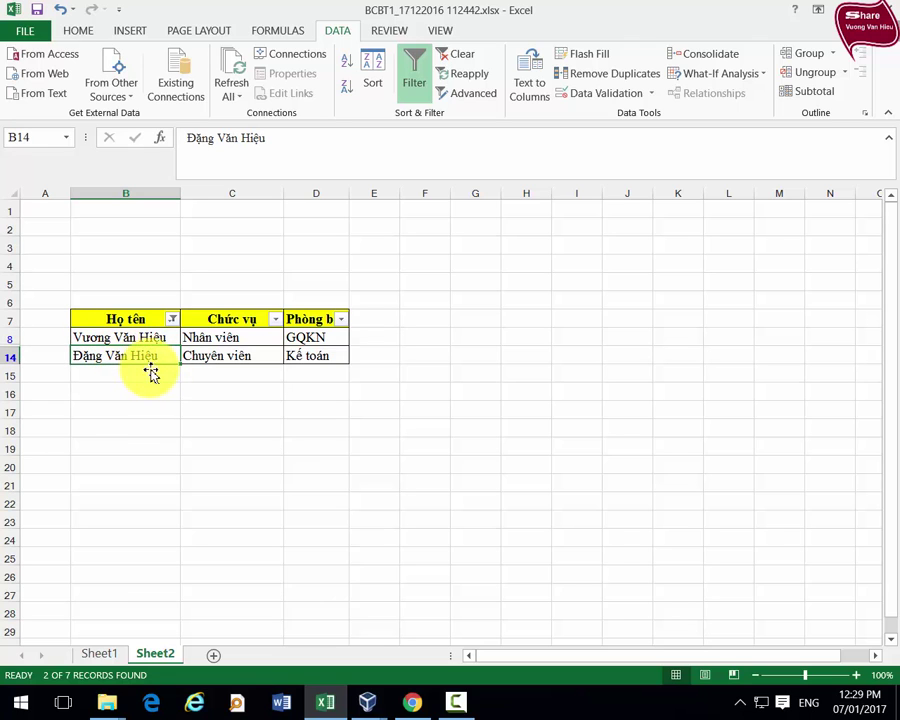
left_click(173, 320)
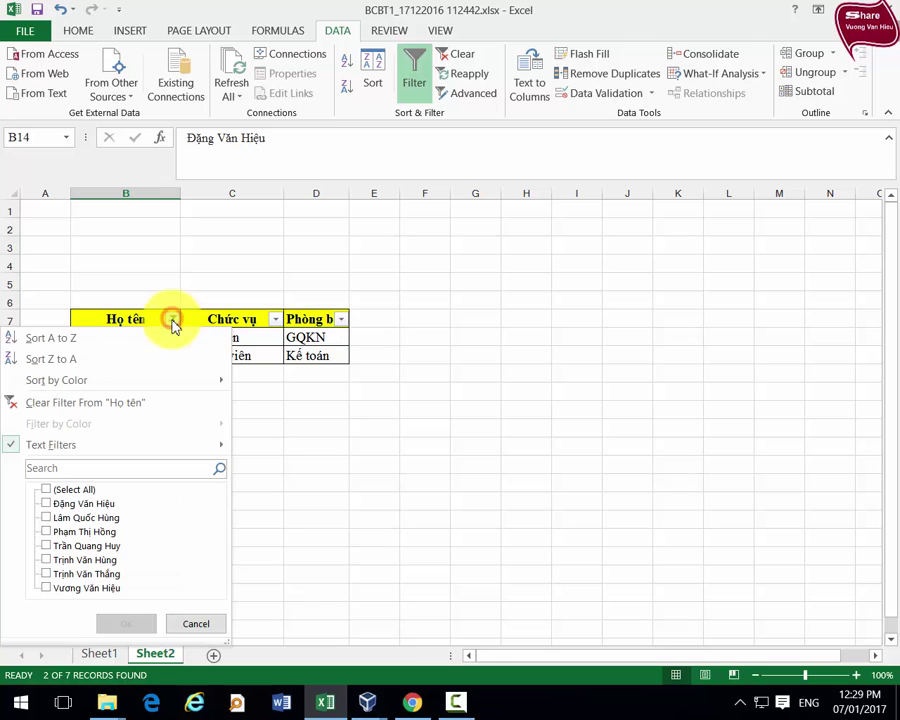
left_click(56, 404)
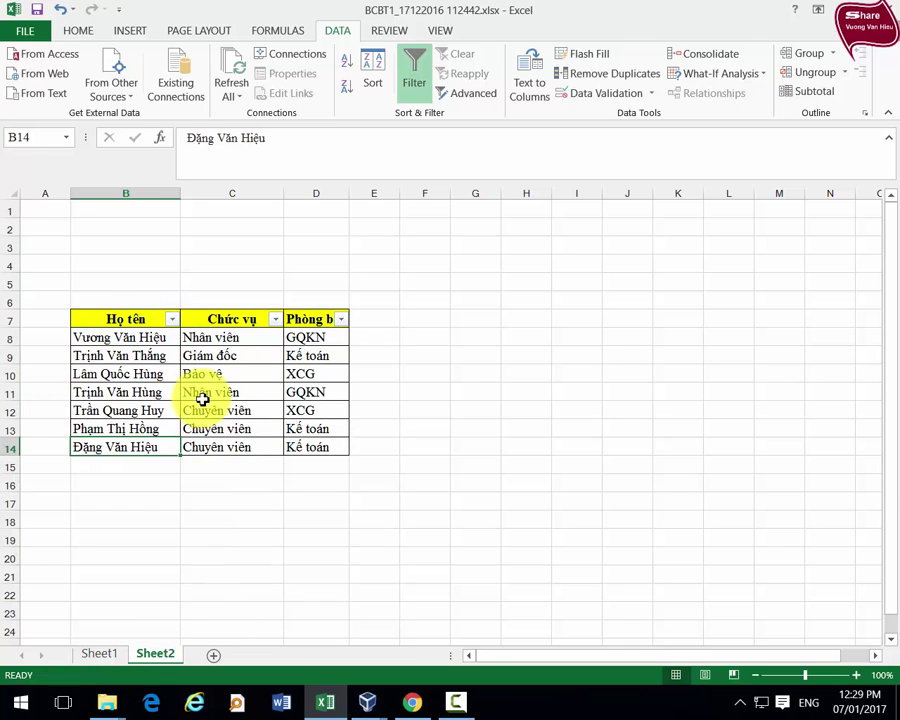
Step: Test a one-match Contains filter on Họ tên, then clear it again
left_click(172, 320)
mouse_move(51, 444)
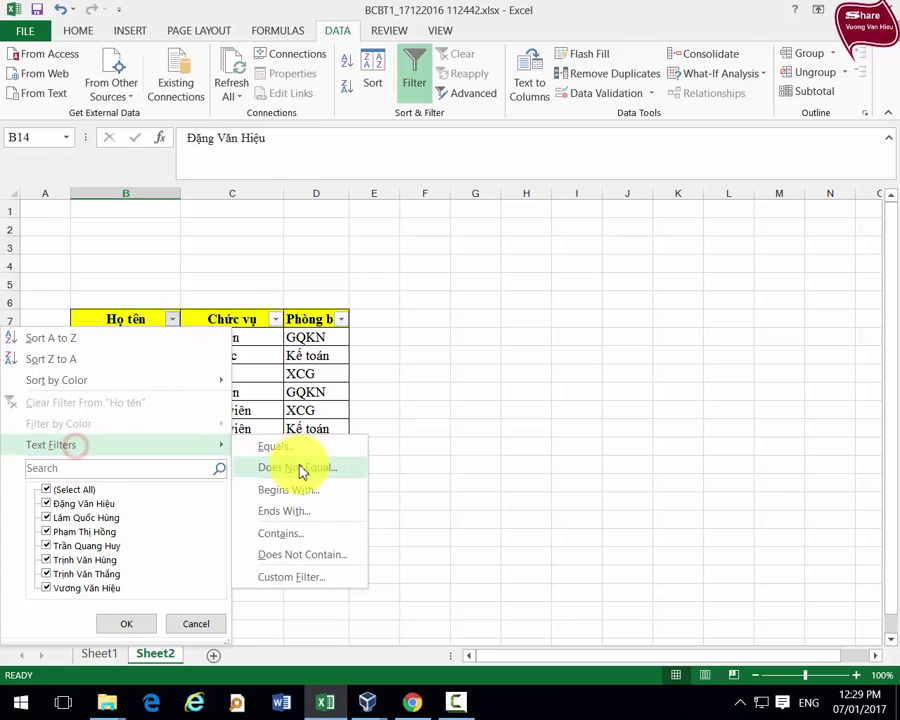
left_click(283, 531)
type("thăn")
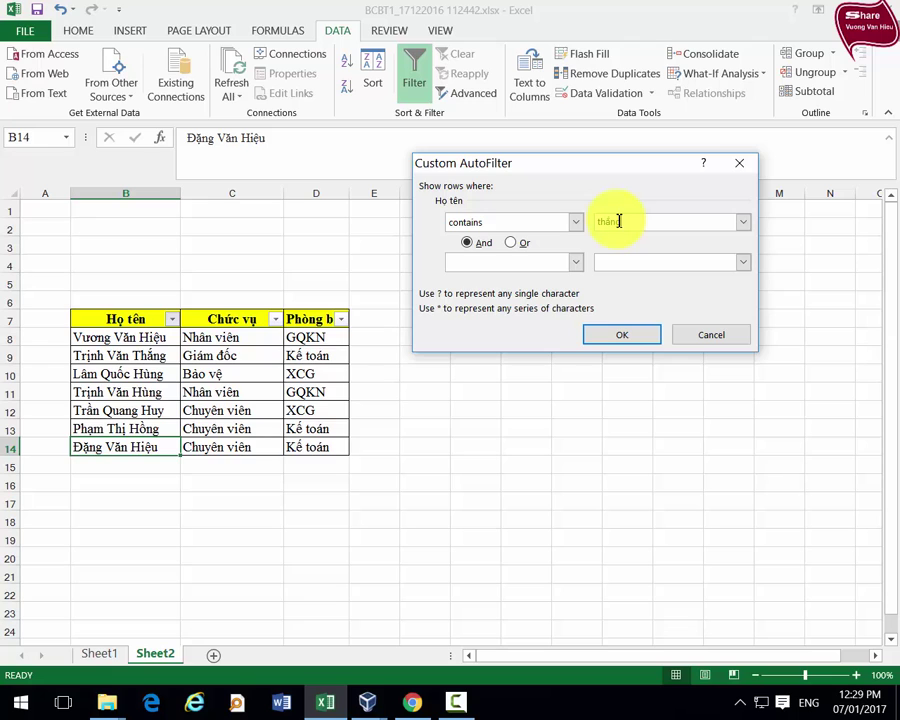
key("Return")
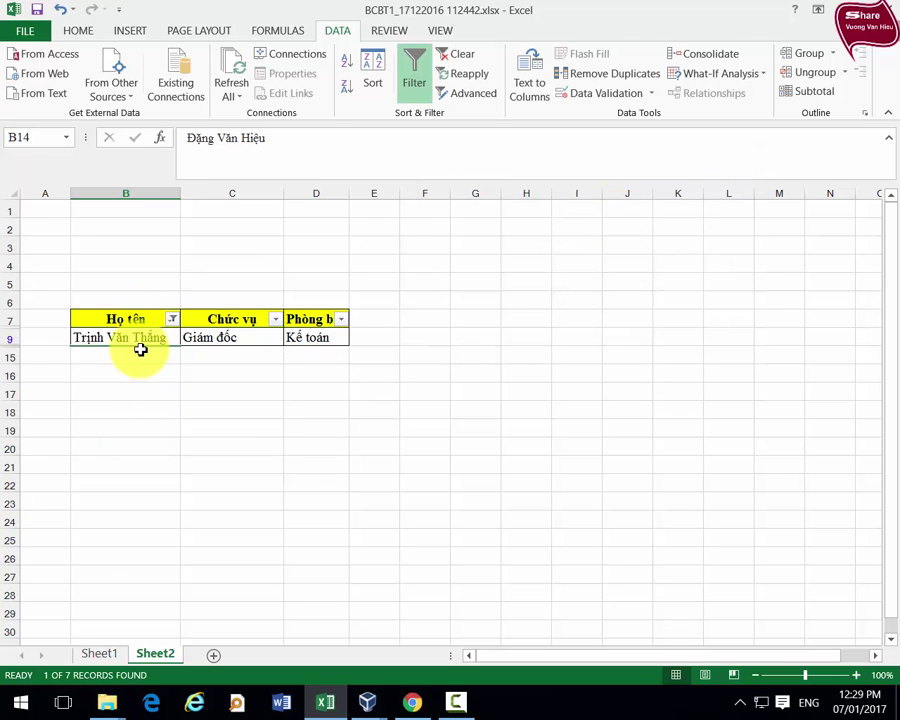
left_click(173, 320)
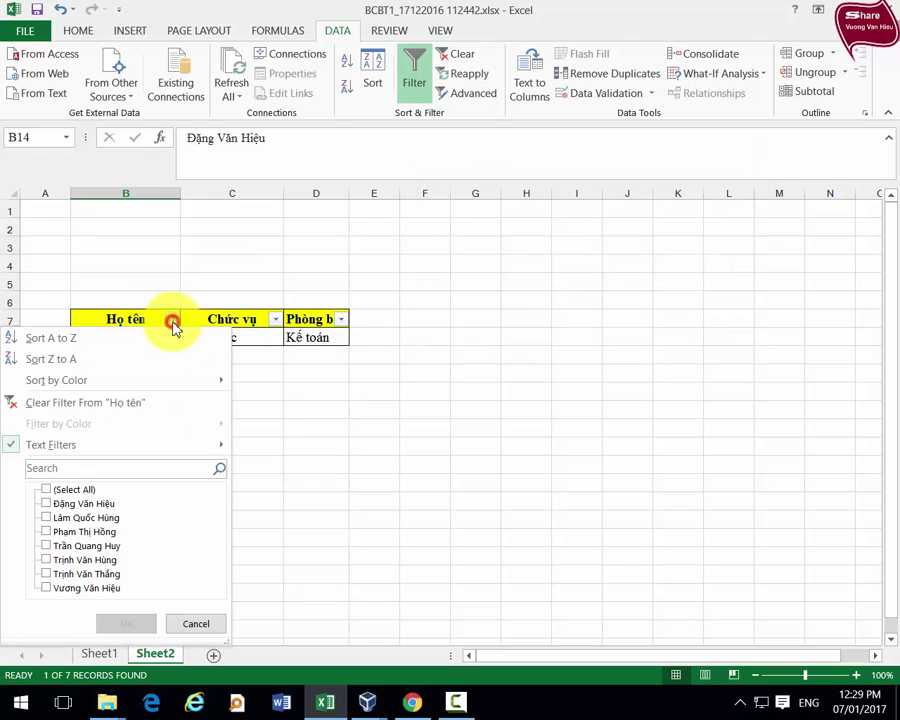
left_click(94, 410)
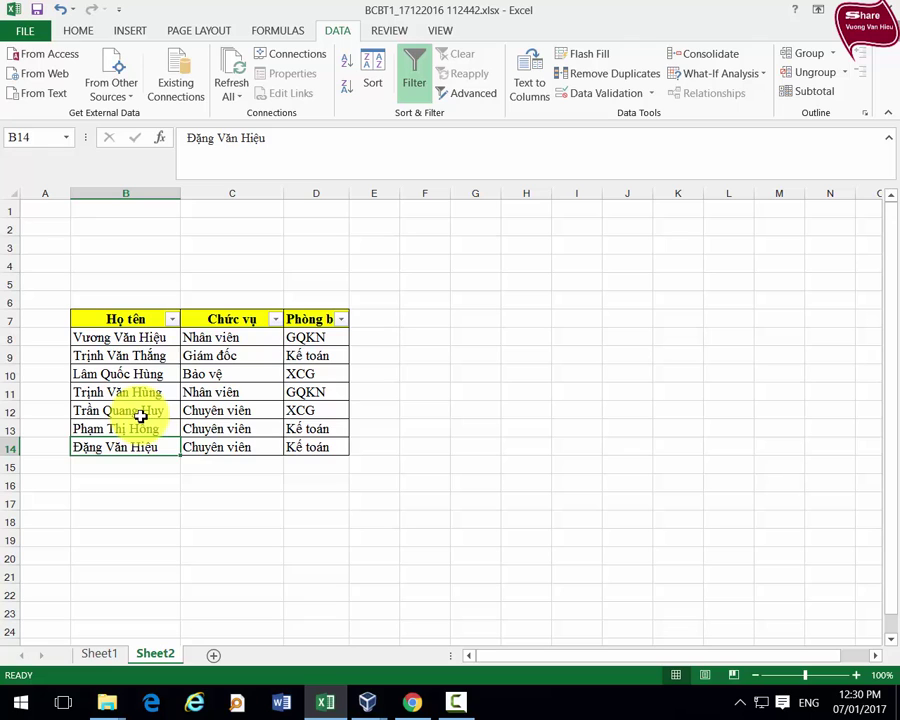
Step: Filter Họ tên to contains 'hiệu' Or a second contains term, leaving 3 of 7 rows
left_click(172, 319)
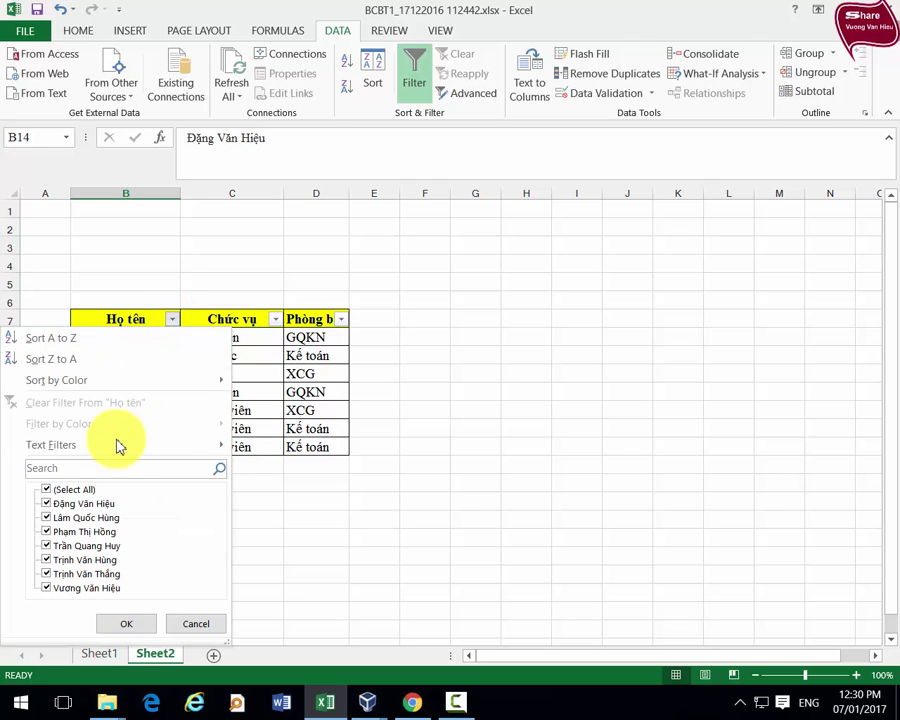
mouse_move(51, 445)
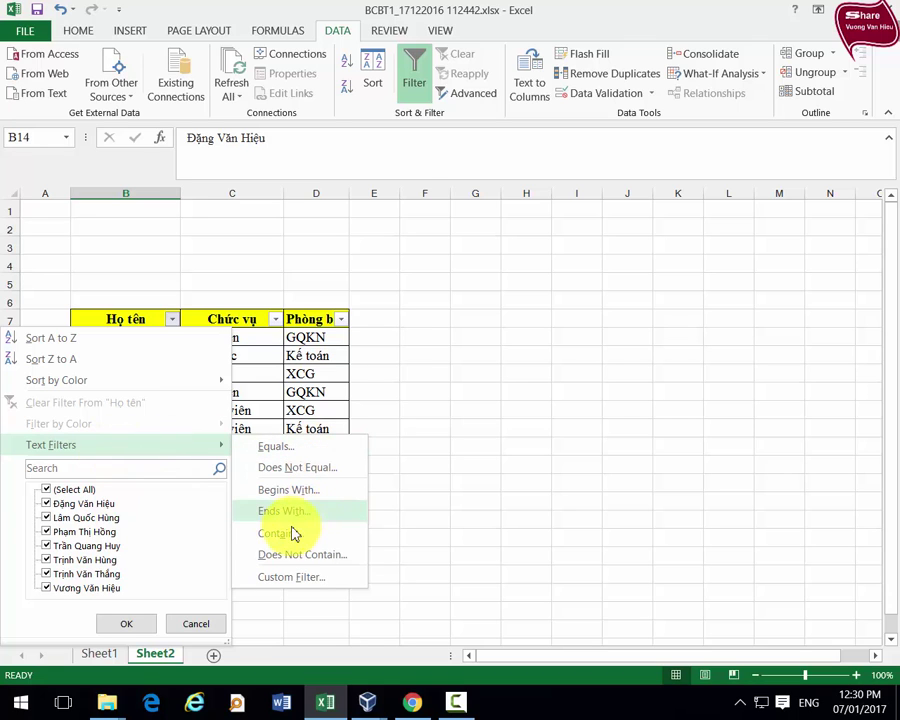
left_click(285, 533)
type("hiệu")
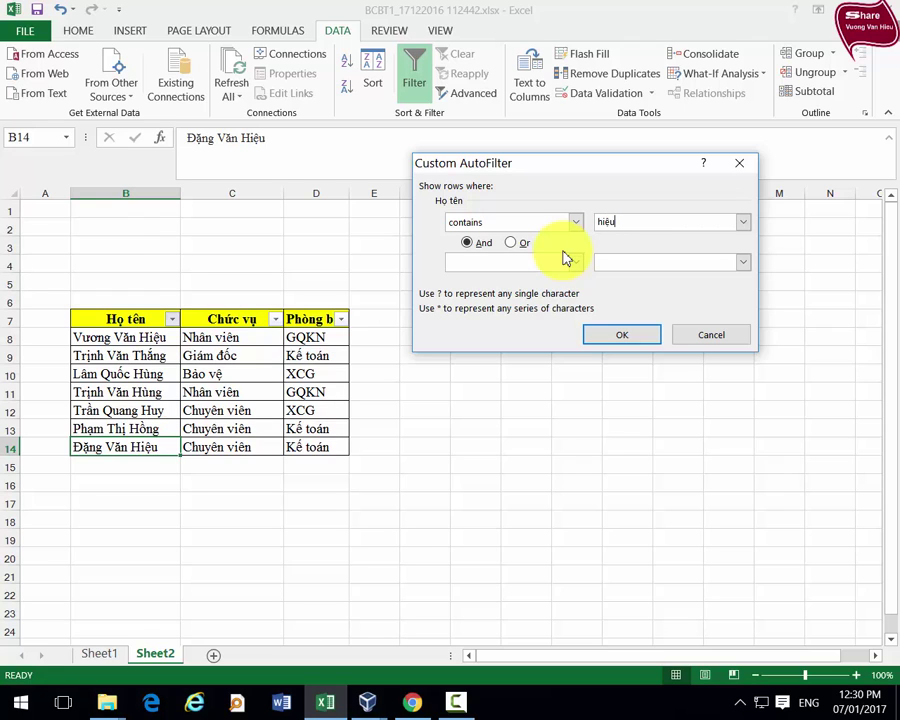
left_click(512, 243)
left_click(538, 262)
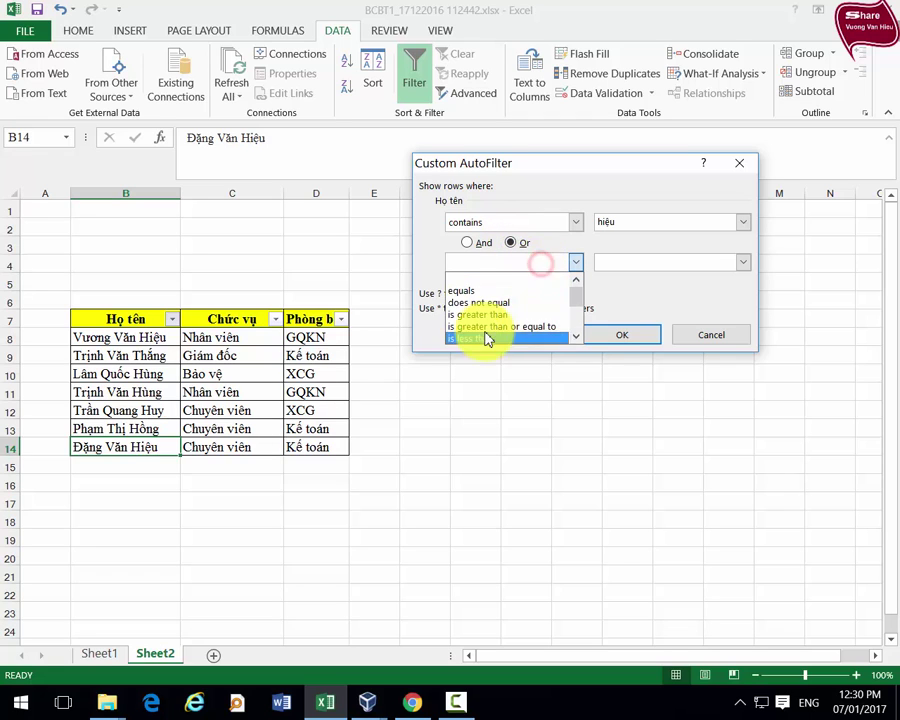
scroll(485, 330, "down", 1)
scroll(480, 333, "down", 2)
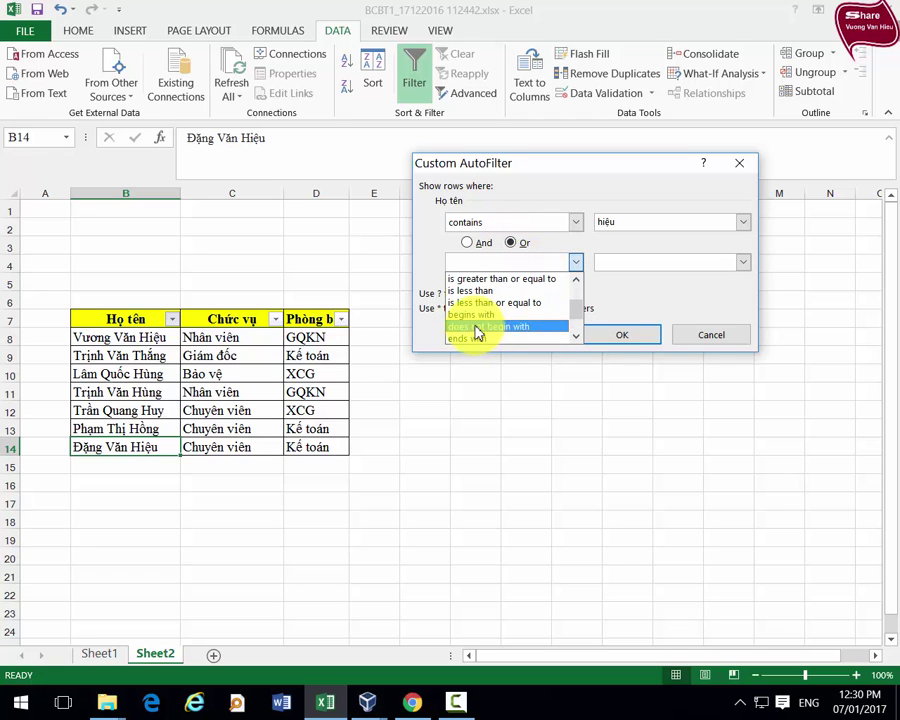
scroll(478, 334, "up", 2)
scroll(478, 332, "up", 1)
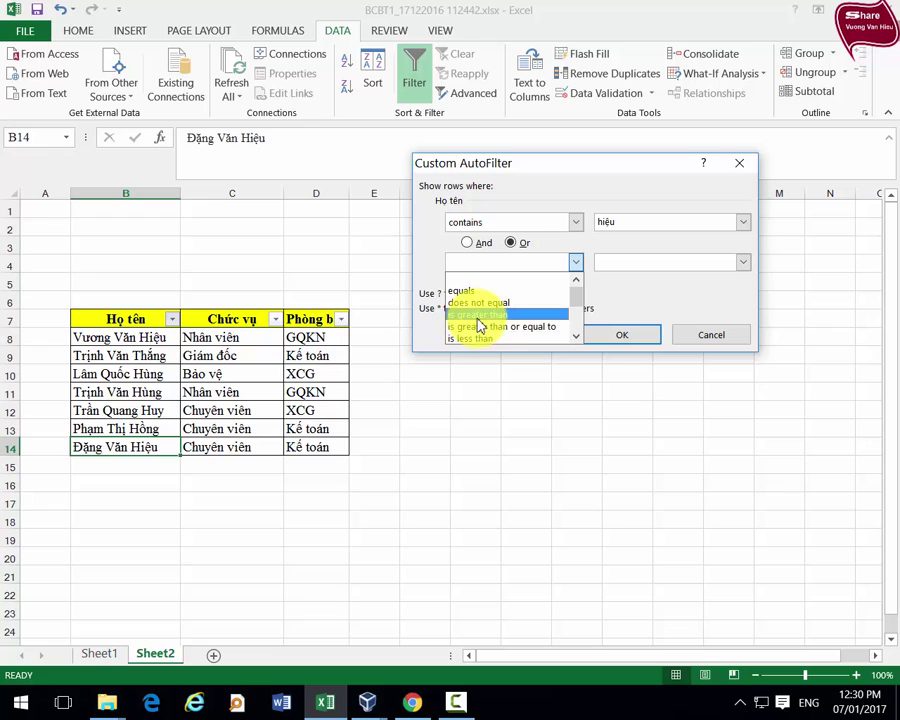
scroll(481, 330, "down", 4)
scroll(480, 334, "down", 2)
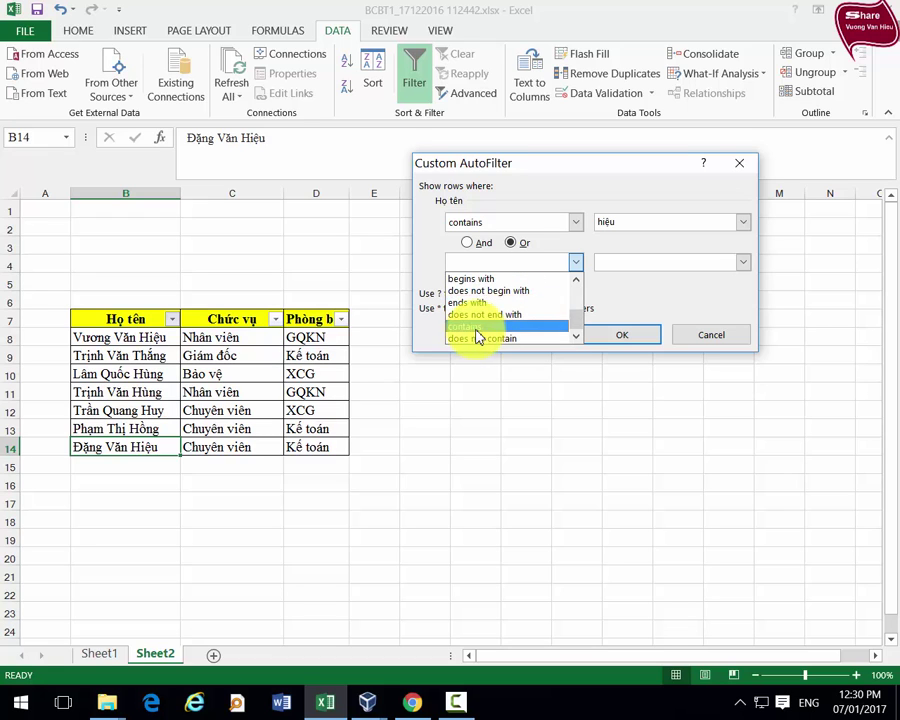
left_click(480, 336)
left_click(621, 265)
type("thắng")
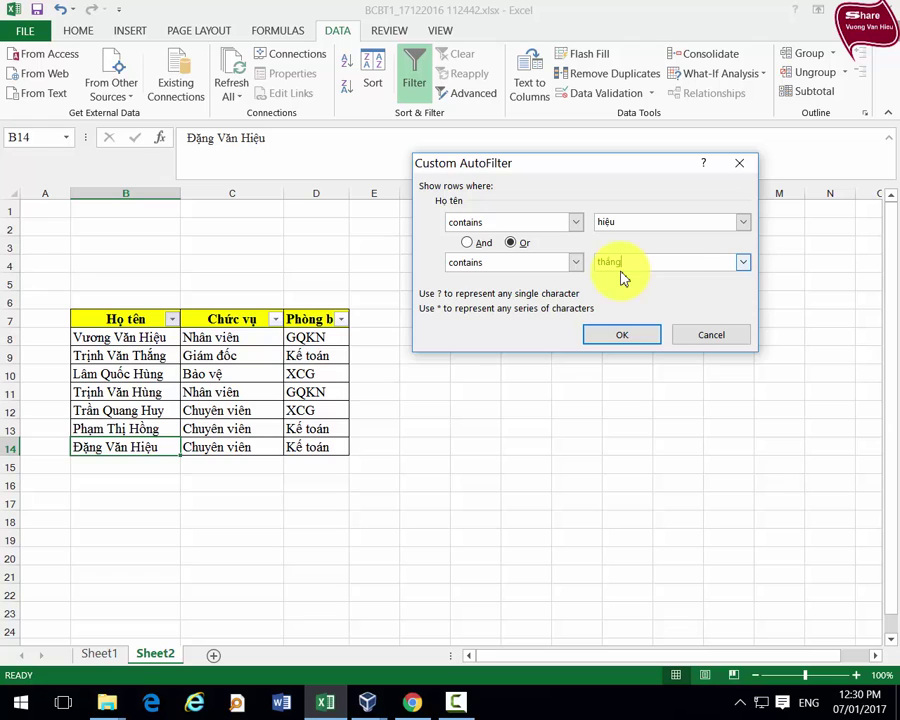
key("Return")
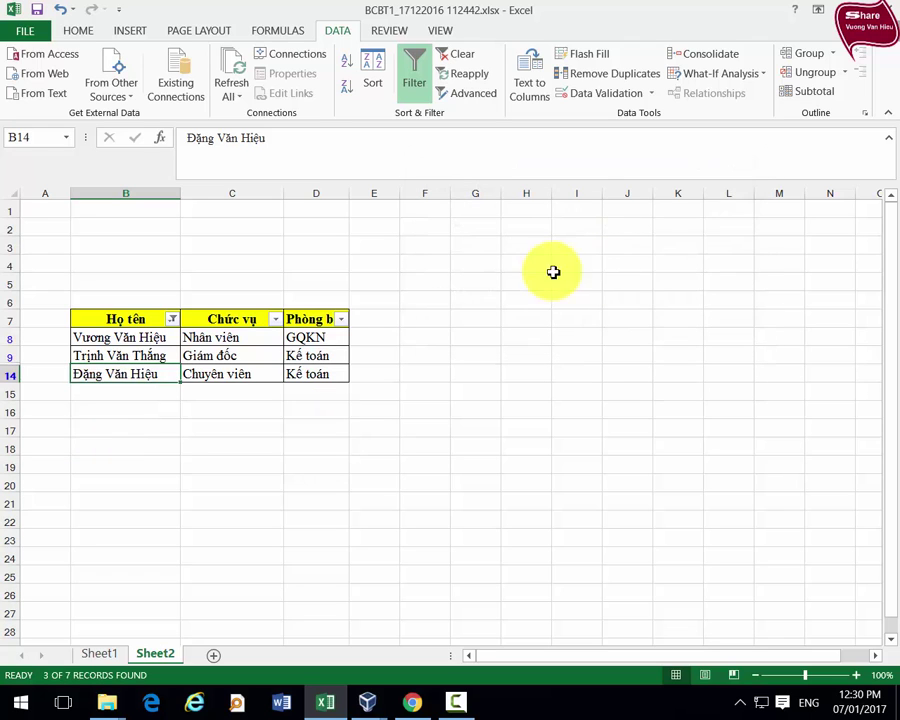
Step: Filter Họ tên with an Equals condition on one staff member's full name, leaving 1 row
left_click(120, 440)
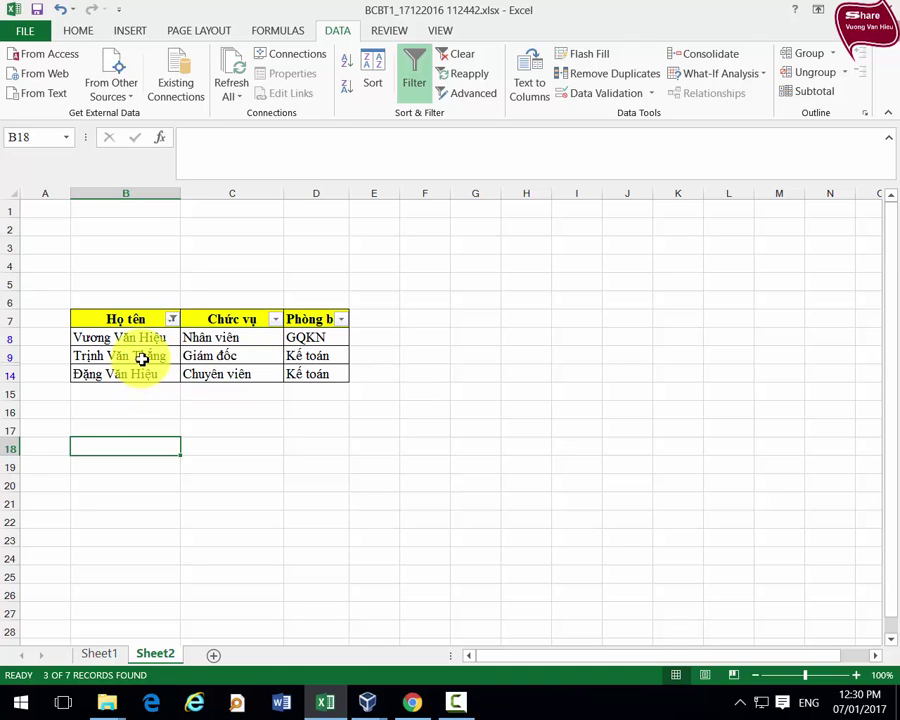
left_click(173, 320)
mouse_move(60, 444)
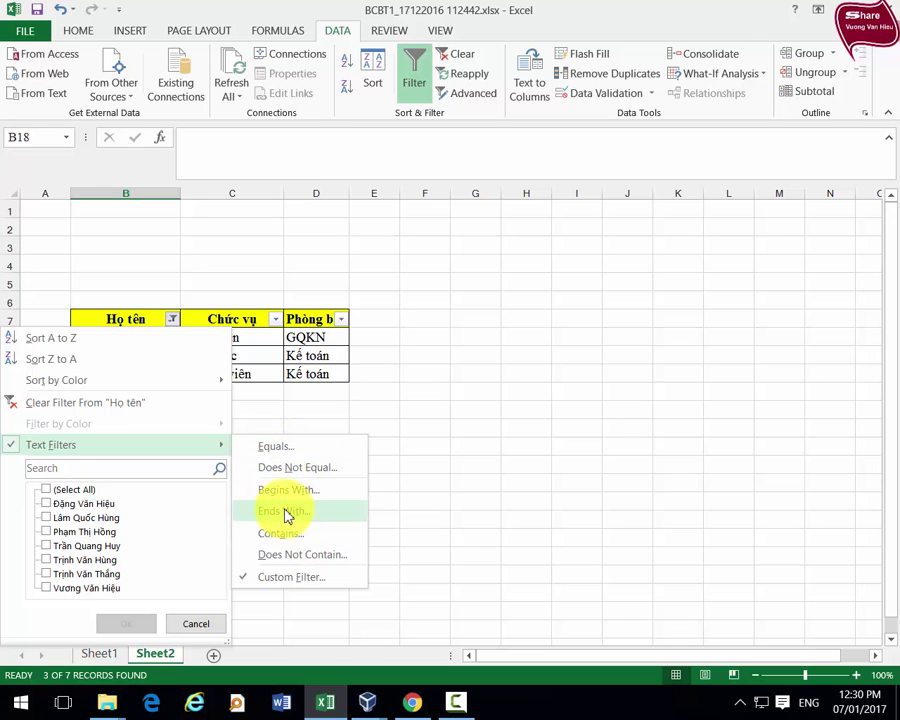
left_click(274, 447)
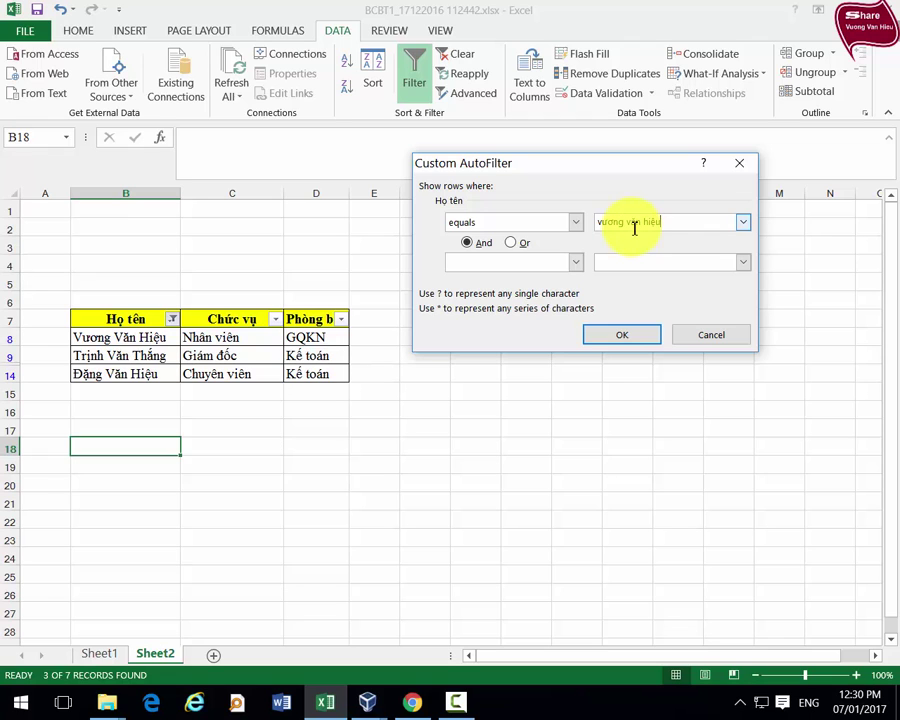
key("Return")
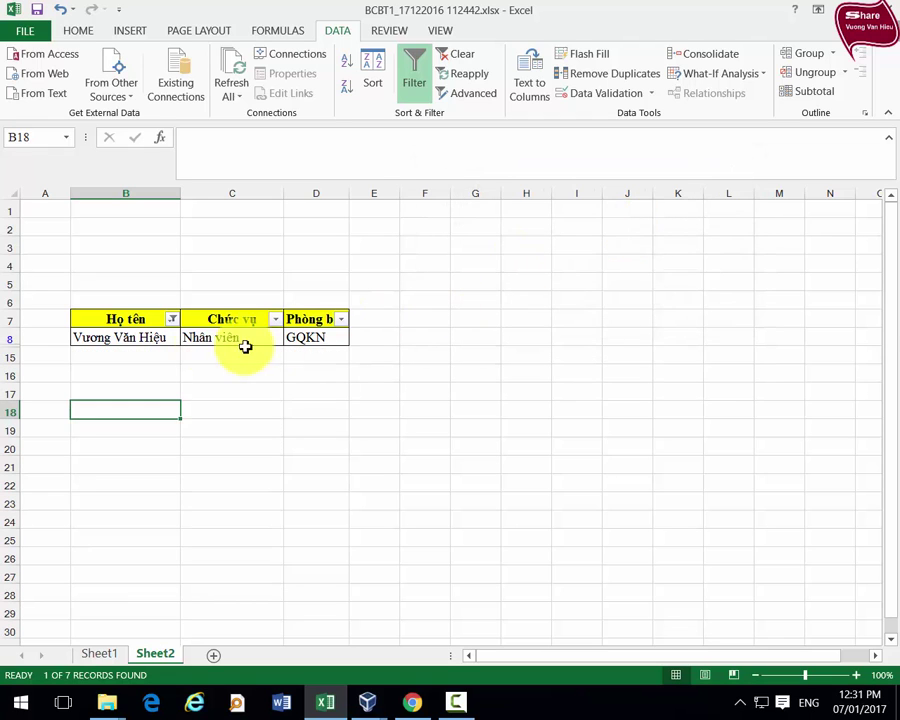
left_click(172, 318)
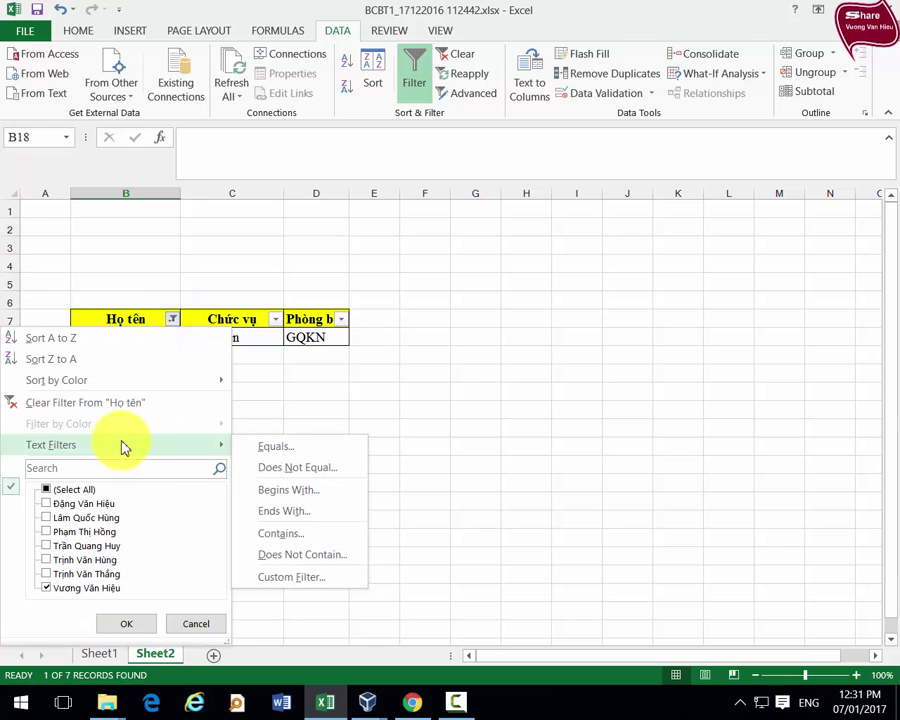
Step: Clear the existing Họ tên filter so all rows show
left_click(256, 385)
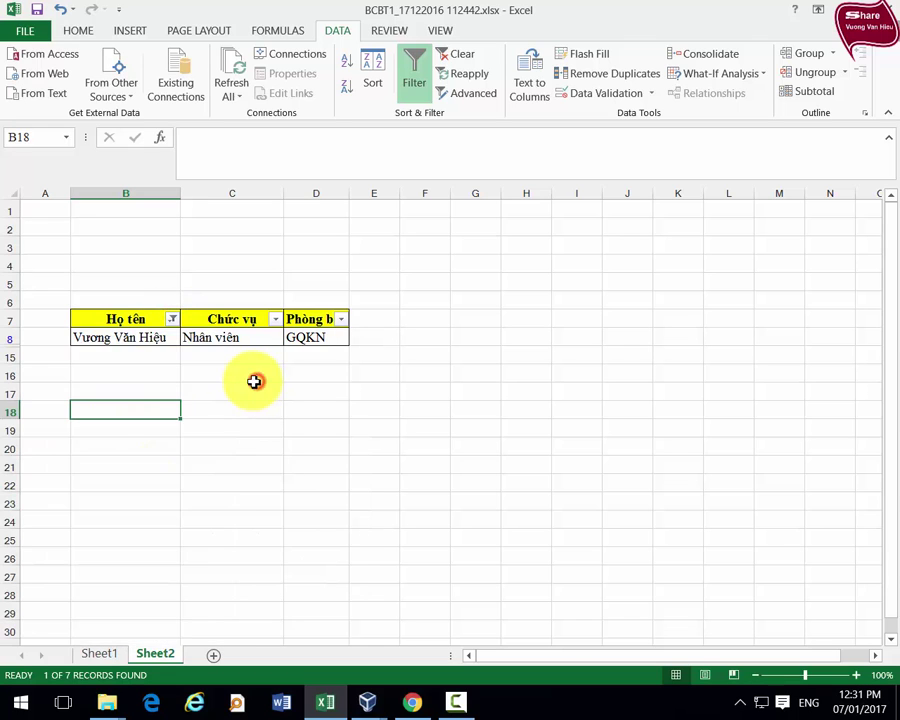
left_click(174, 319)
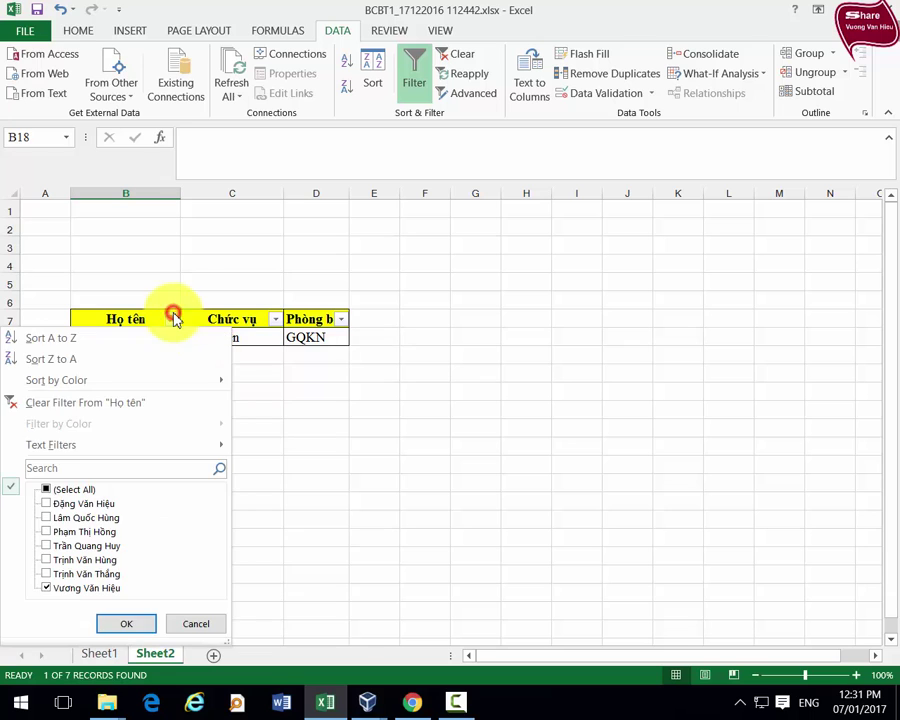
left_click(105, 402)
left_click(260, 492)
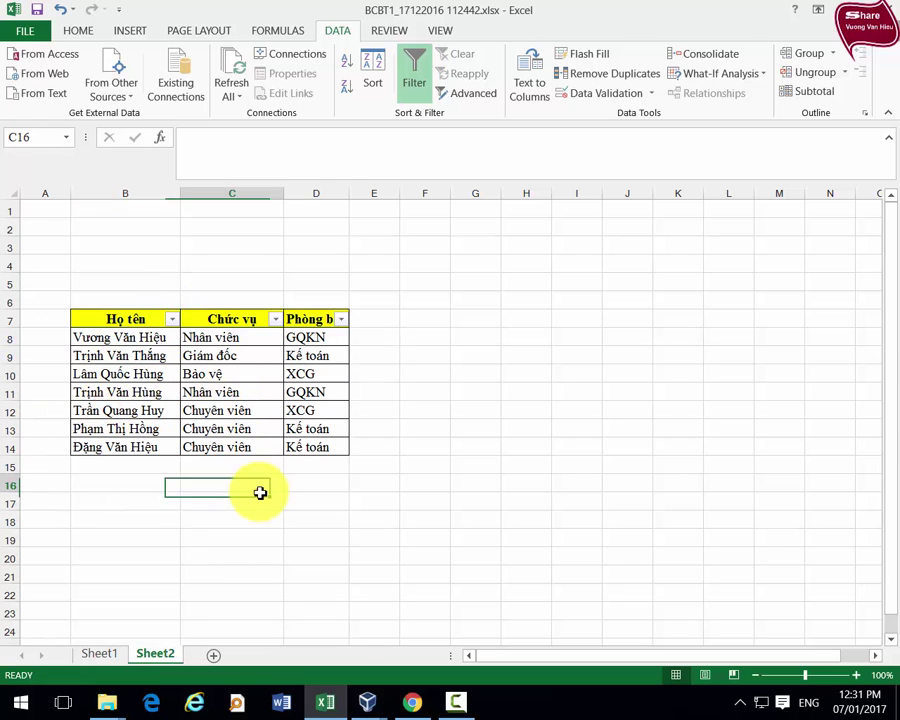
Step: Filter Họ tên to just the first and last names in the checklist
left_click(174, 319)
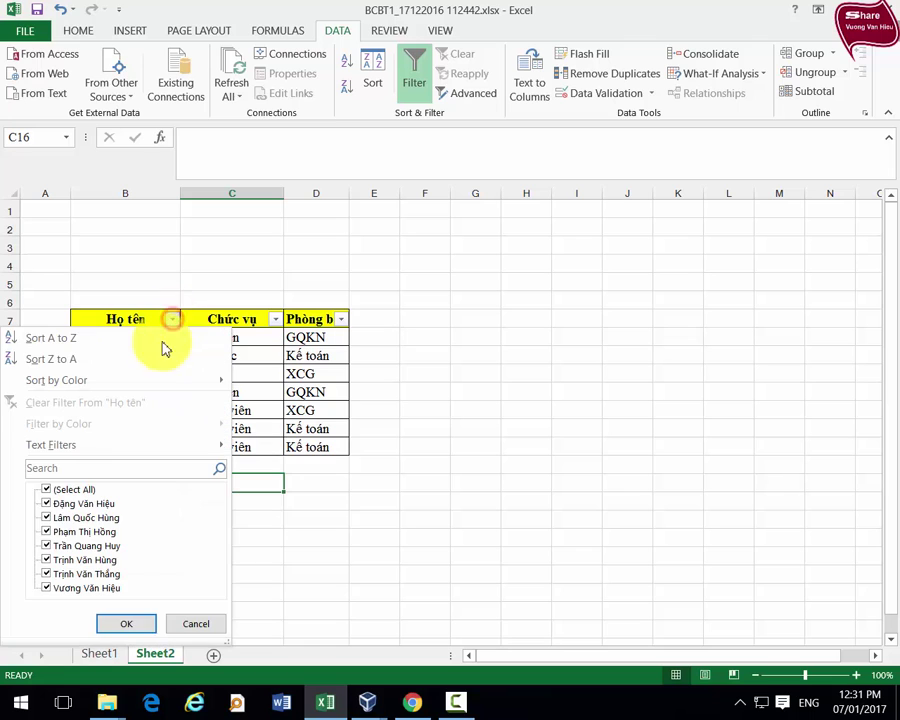
left_click(45, 489)
left_click(45, 504)
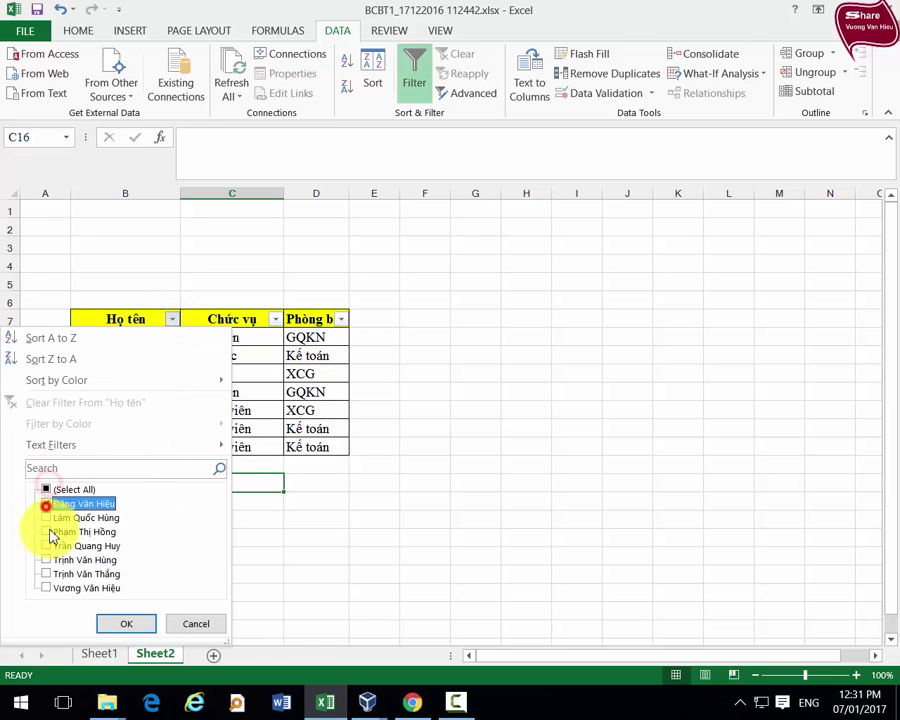
left_click(45, 588)
left_click(126, 623)
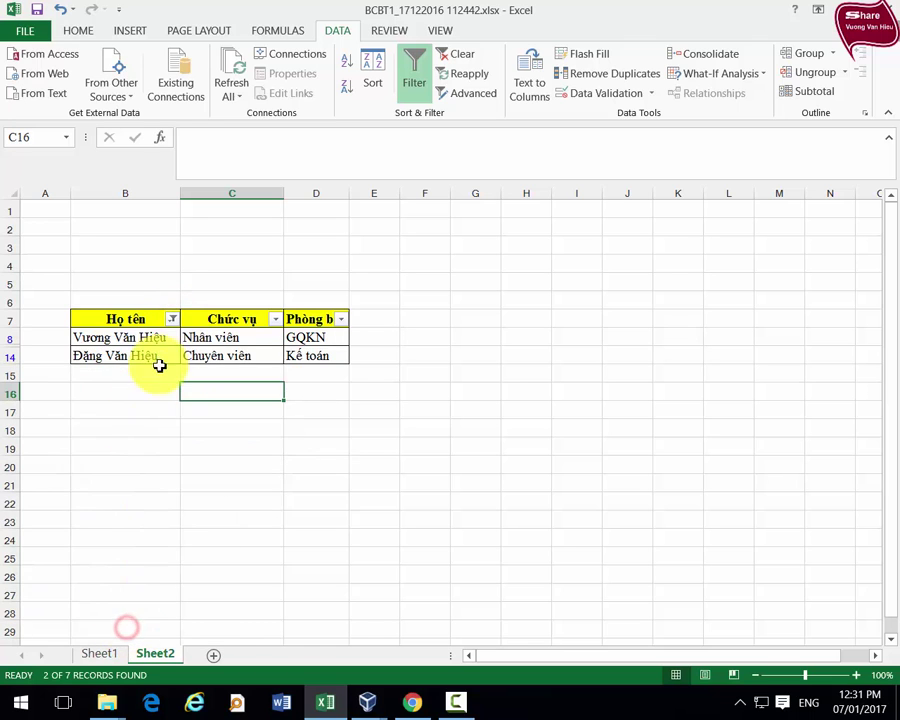
Step: Filter Chức vụ to Nhân viên only by excluding Chuyên viên, leaving one row
left_click(276, 320)
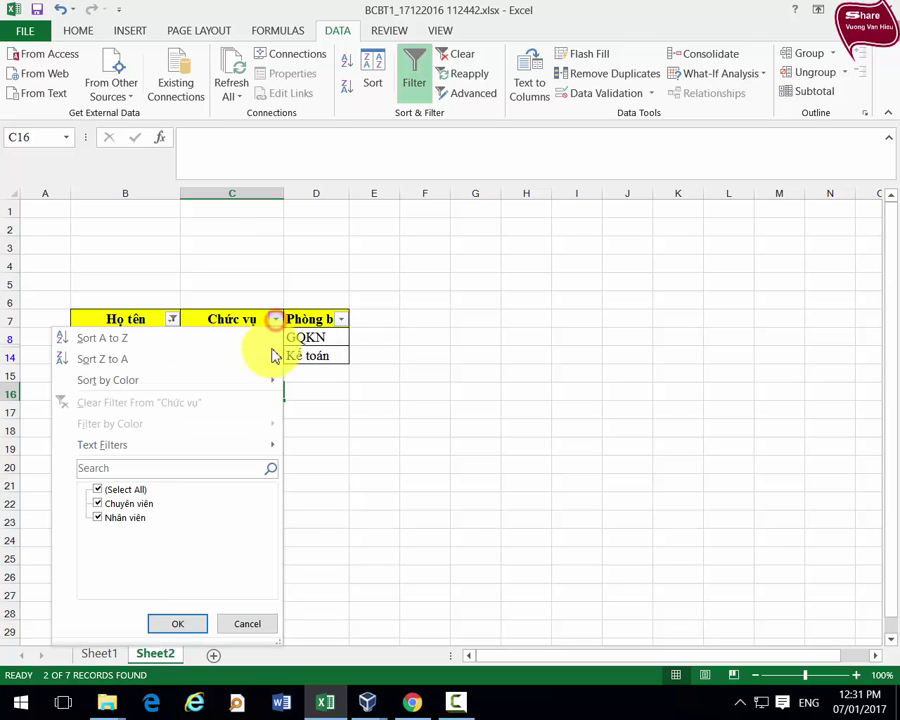
left_click(98, 504)
left_click(177, 622)
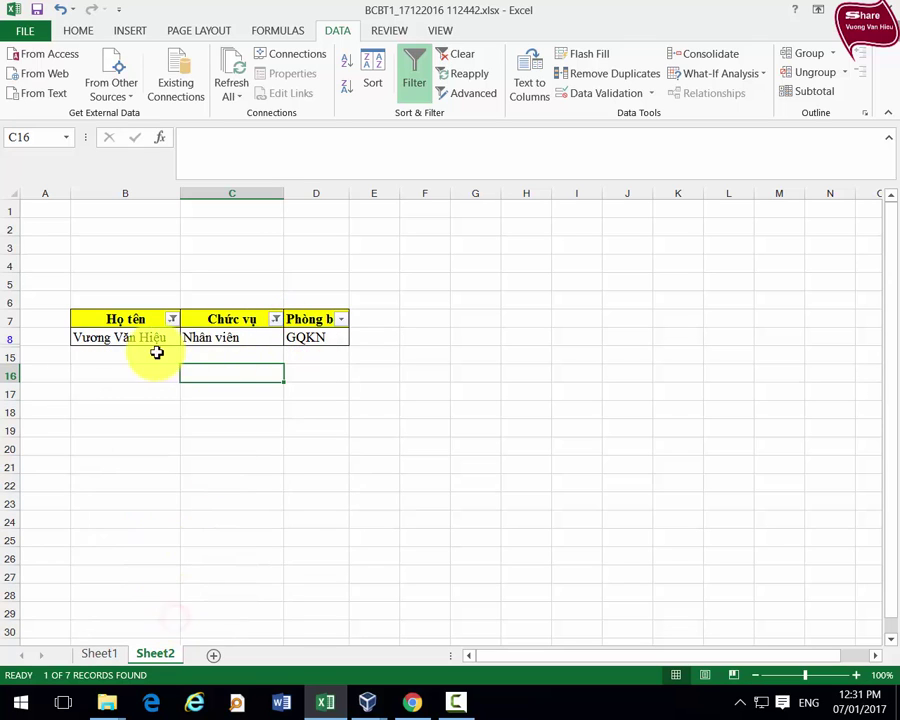
left_click(55, 337)
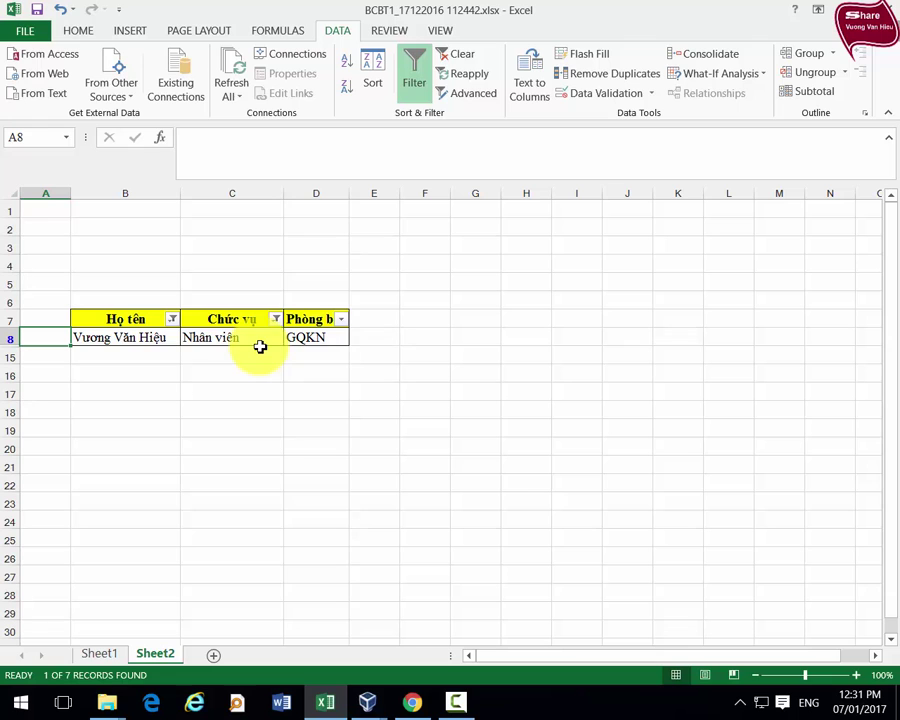
Step: Clear both Sheet2 filters to restore all seven staff rows, then move to Sheet1
left_click(458, 60)
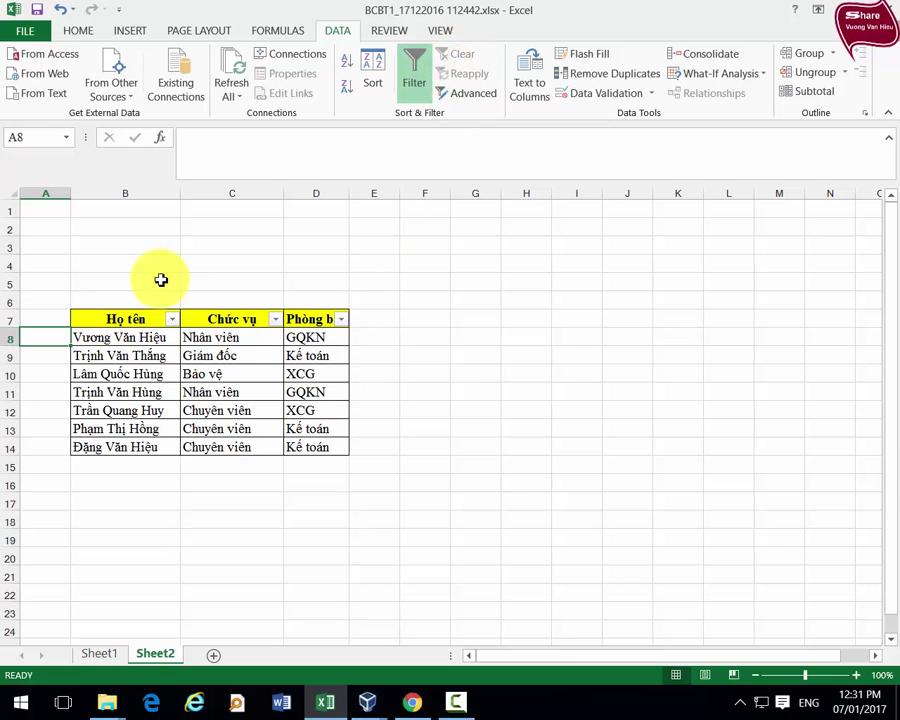
left_click_drag(333, 486, 20, 280)
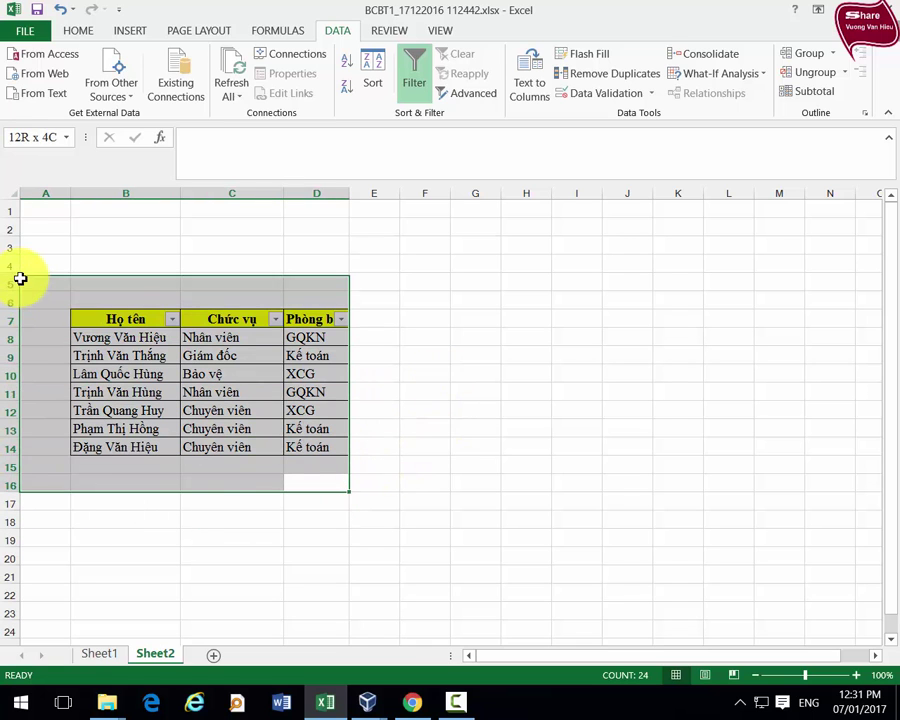
left_click(534, 314)
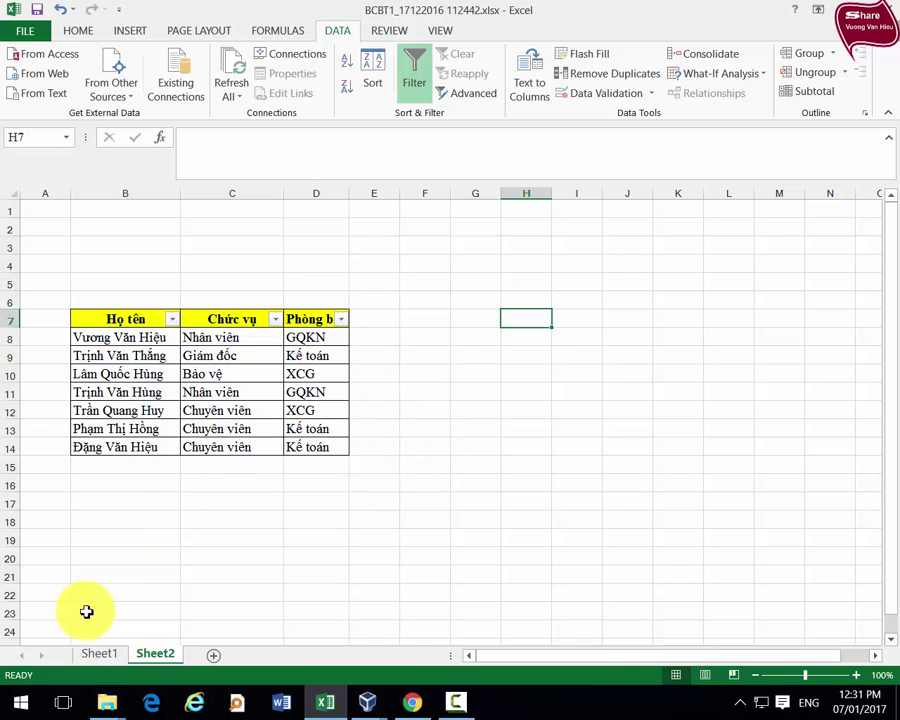
left_click(86, 658)
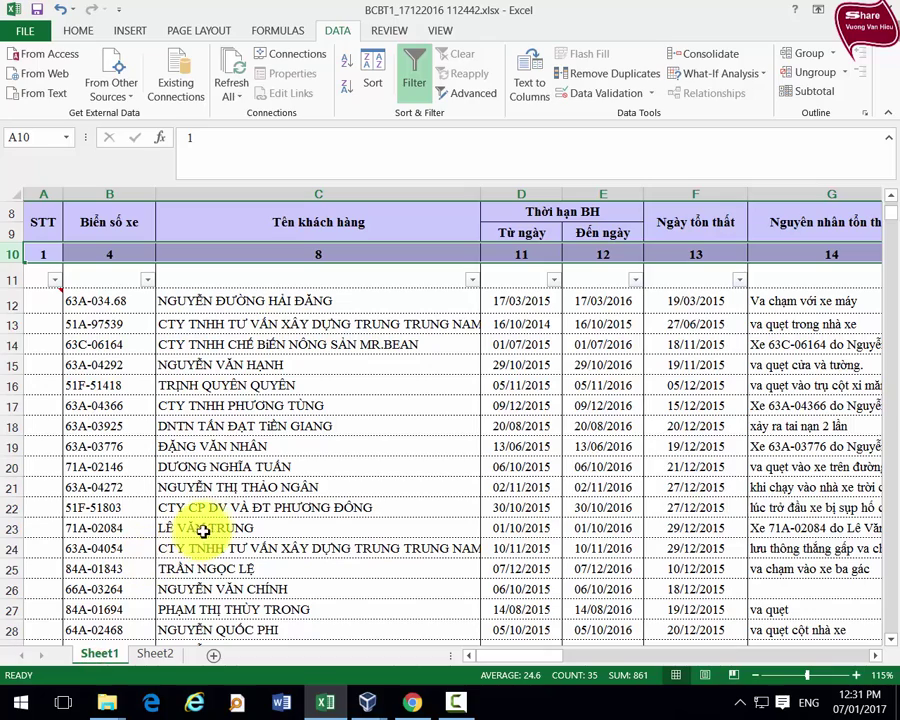
Step: Filter the Tên khách hàng column to contains 'xây dựng', showing 10 of 685 records
scroll(255, 550, "up", 1)
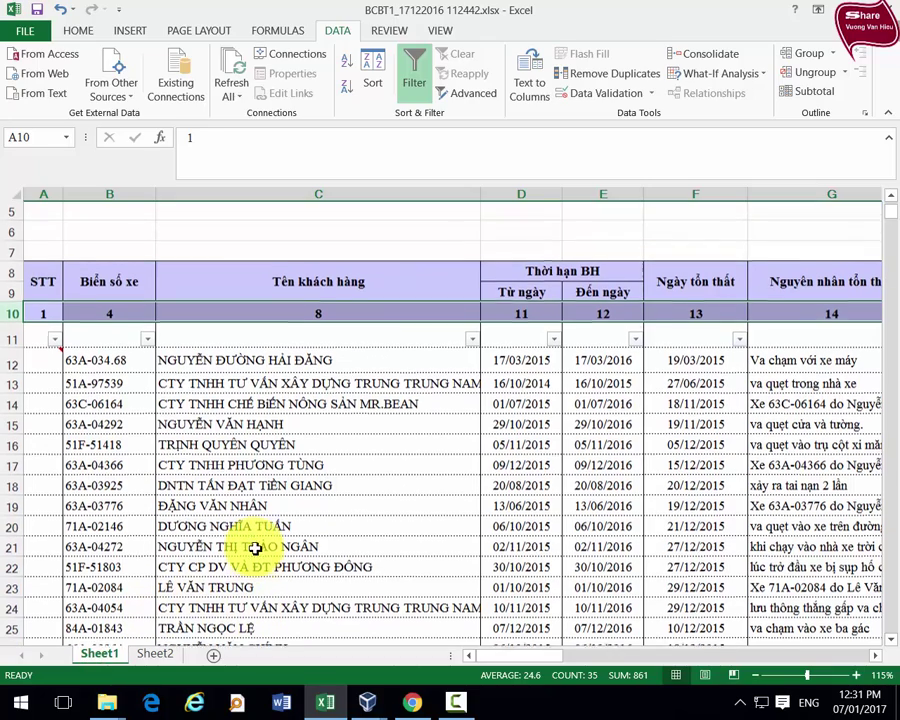
scroll(255, 540, "down", 1)
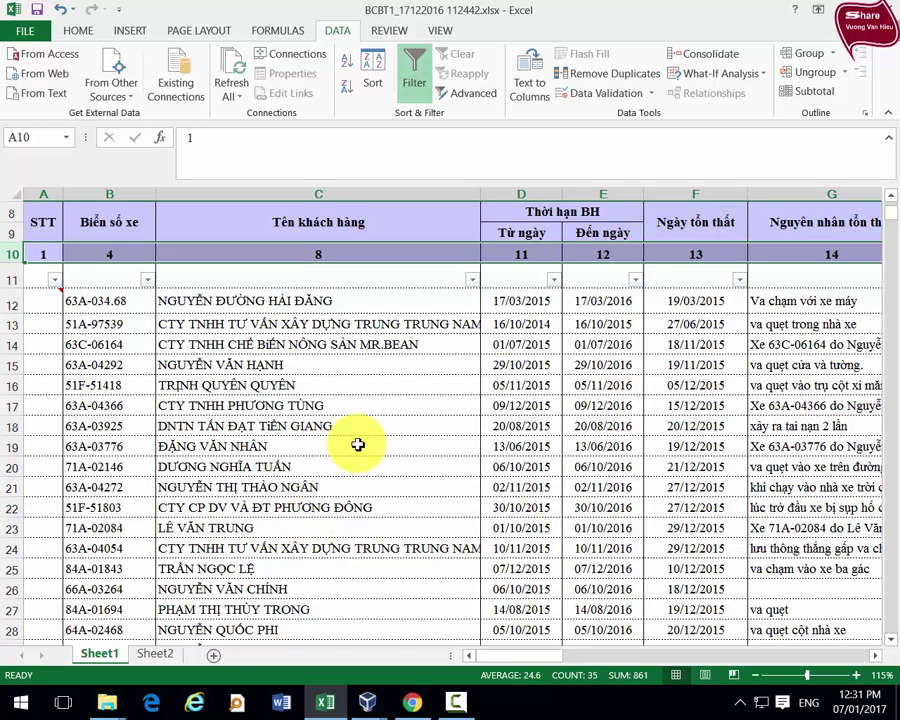
left_click(471, 279)
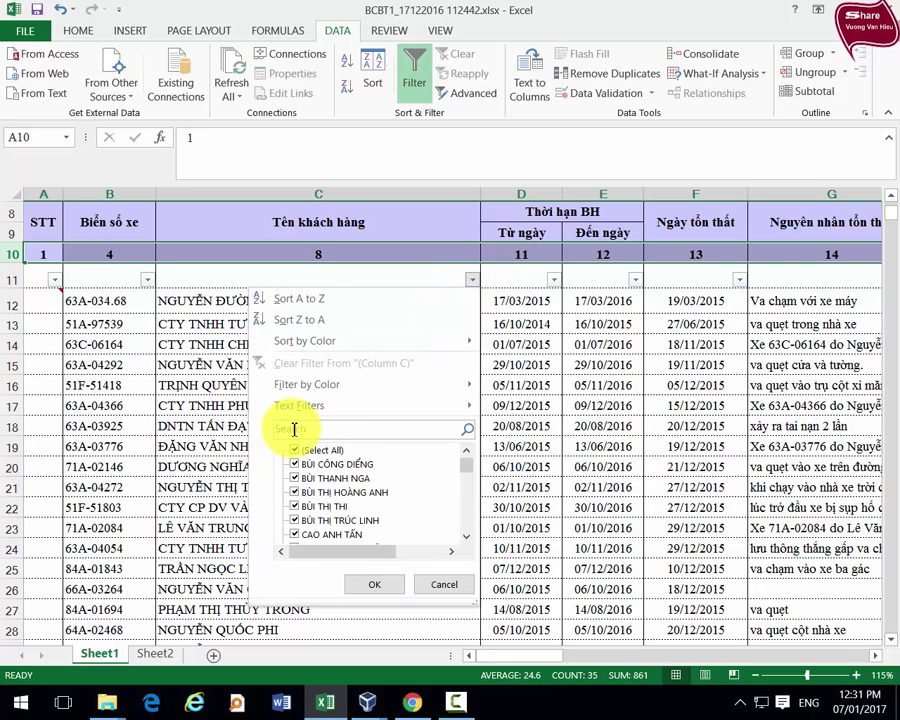
mouse_move(300, 405)
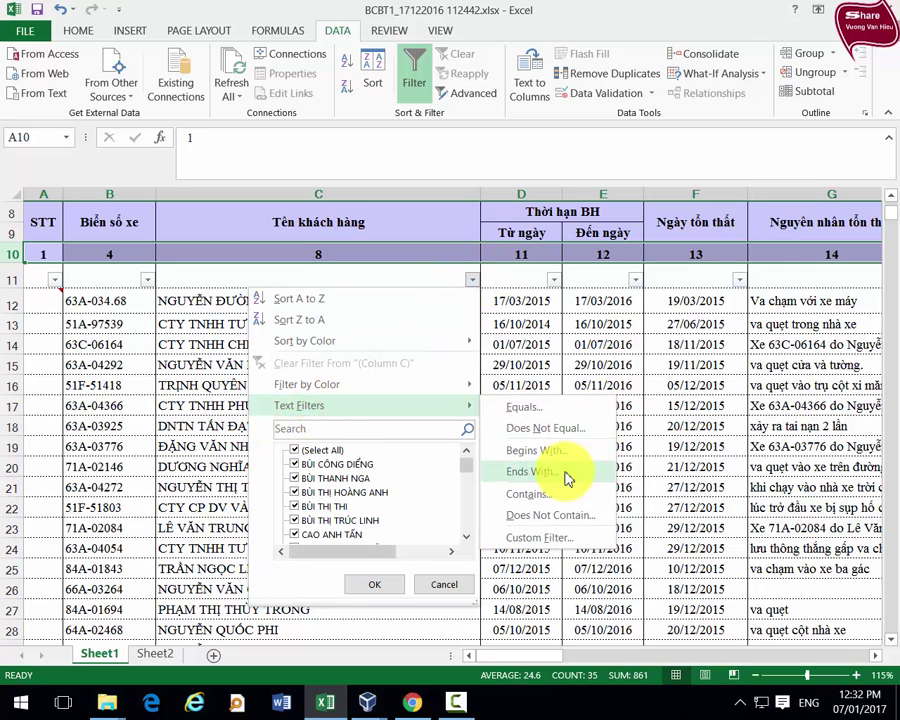
left_click(535, 495)
type("xây dựng")
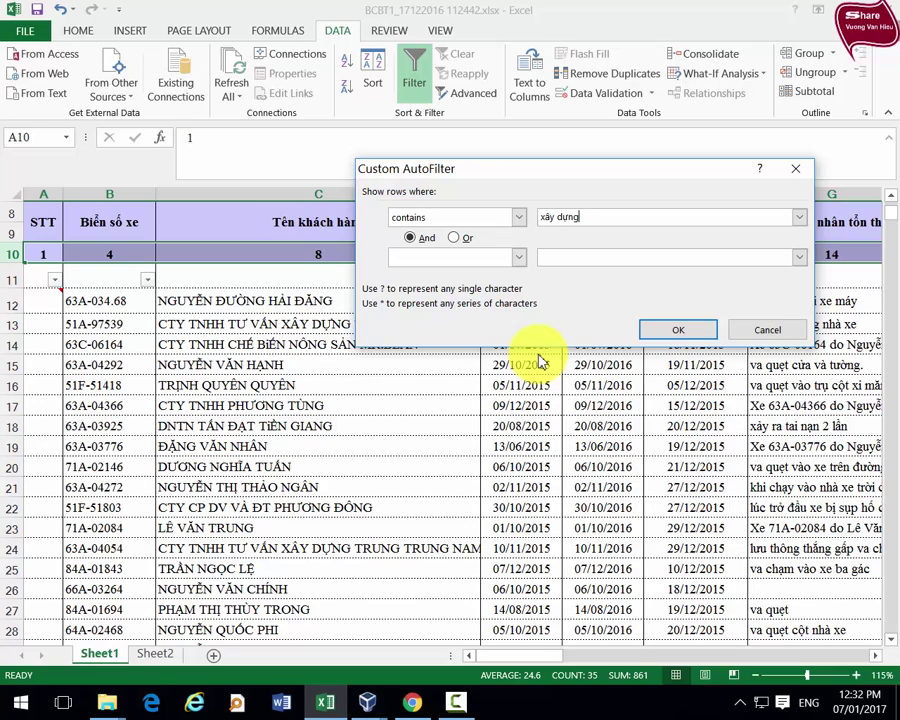
key("Return")
scroll(298, 425, "up", 3)
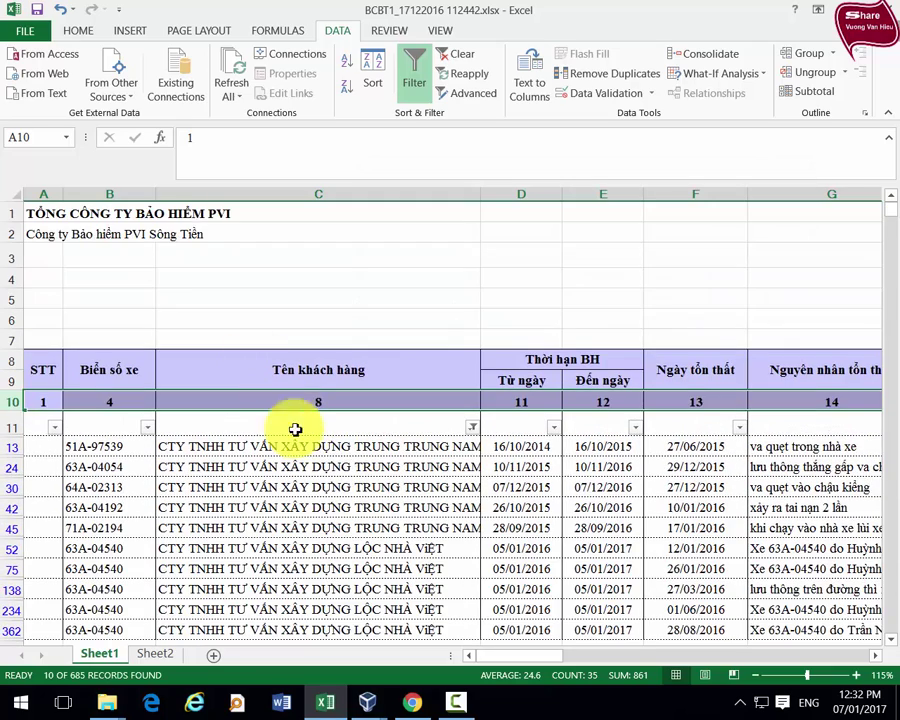
scroll(300, 440, "down", 1)
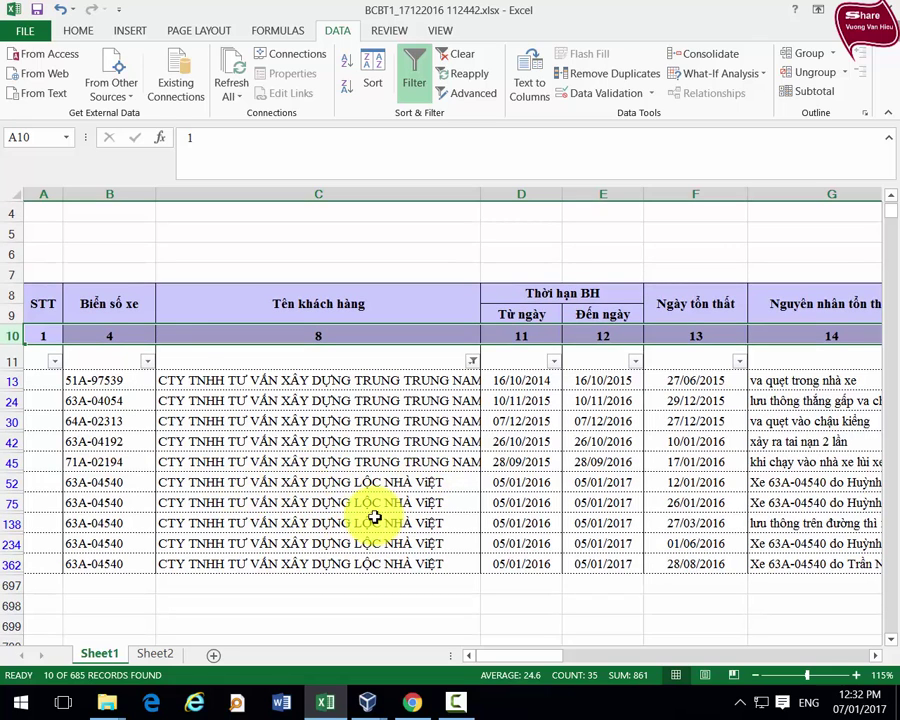
Step: Clear the Tên khách hàng filter and scroll through all 685 insurance records
left_click(471, 361)
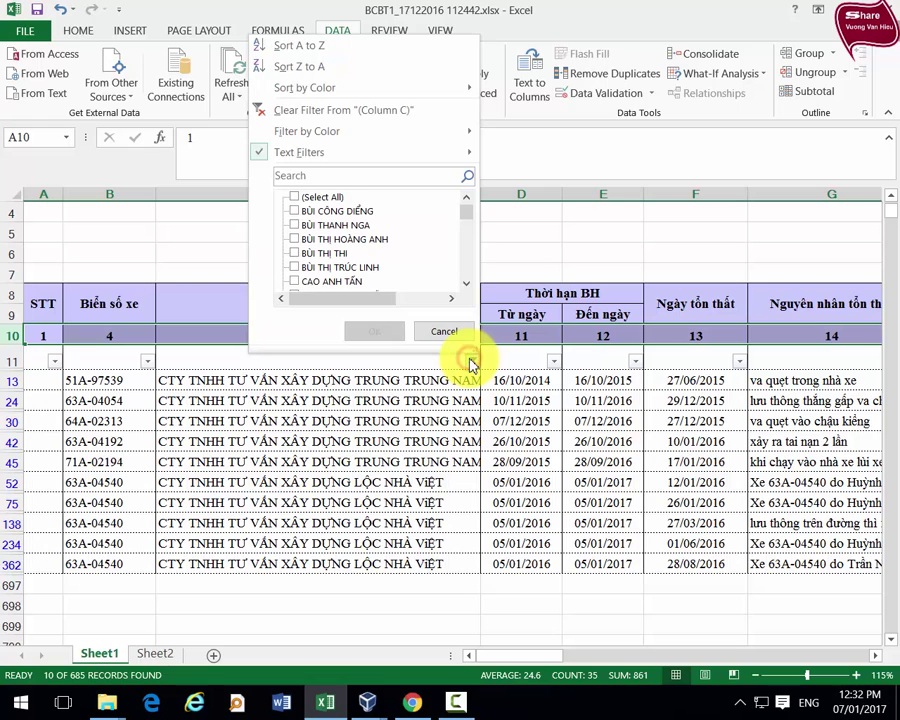
left_click(332, 117)
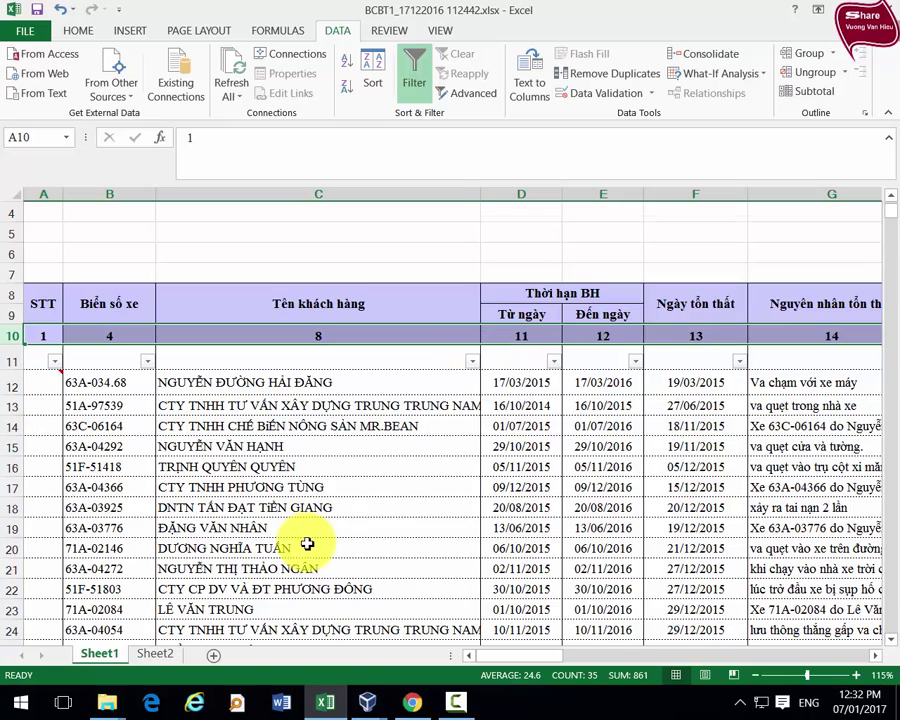
scroll(307, 543, "down", 3)
scroll(307, 538, "down", 2)
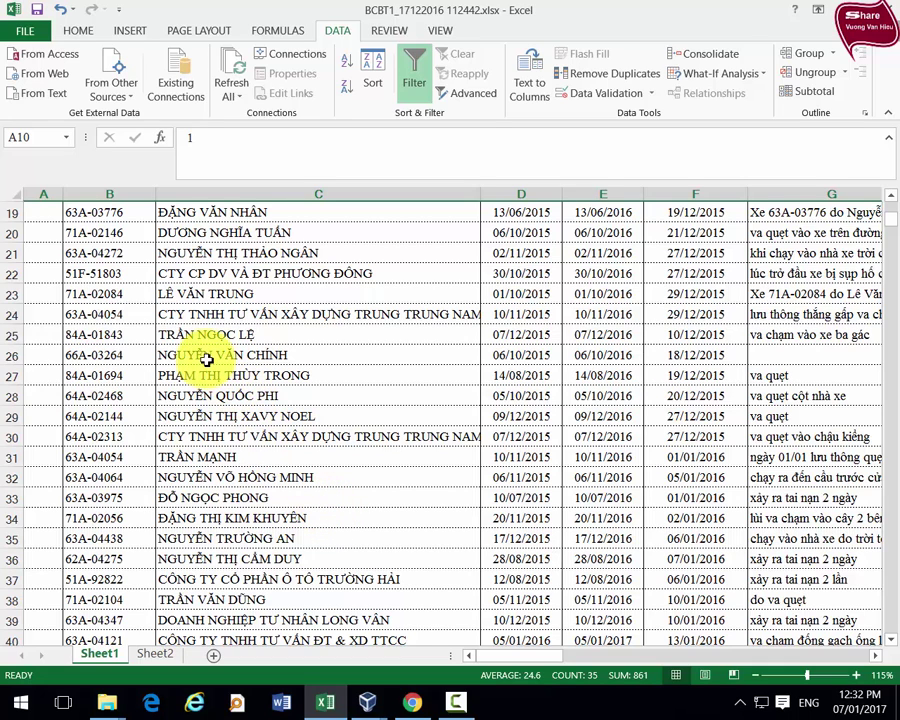
scroll(420, 372, "up", 6)
Step: Filter customer names to those beginning with 'nguyễn', leaving 176 of 685 records
left_click(472, 428)
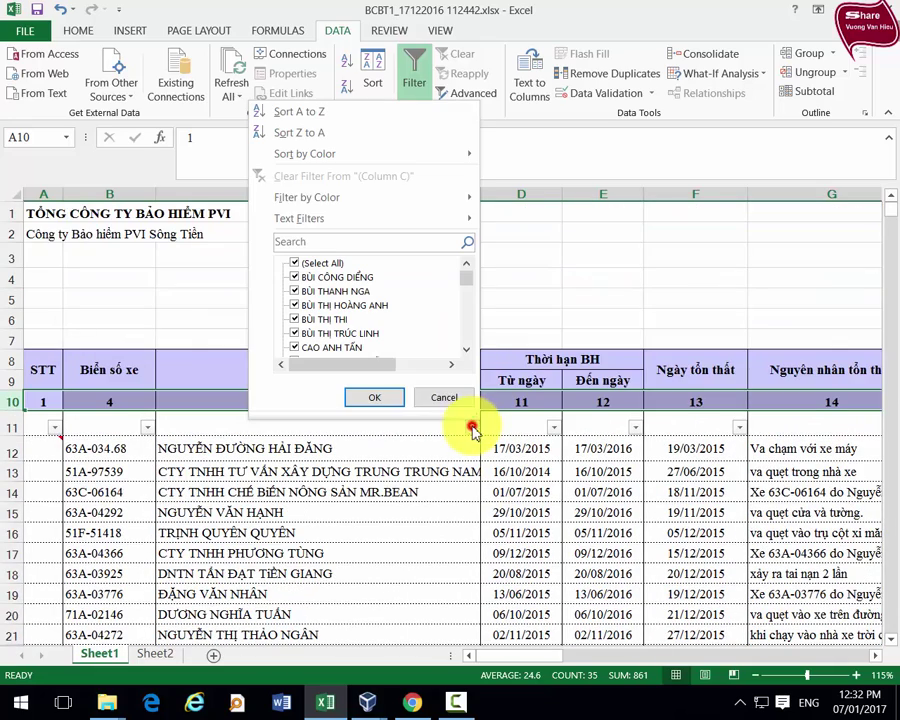
left_click(325, 218)
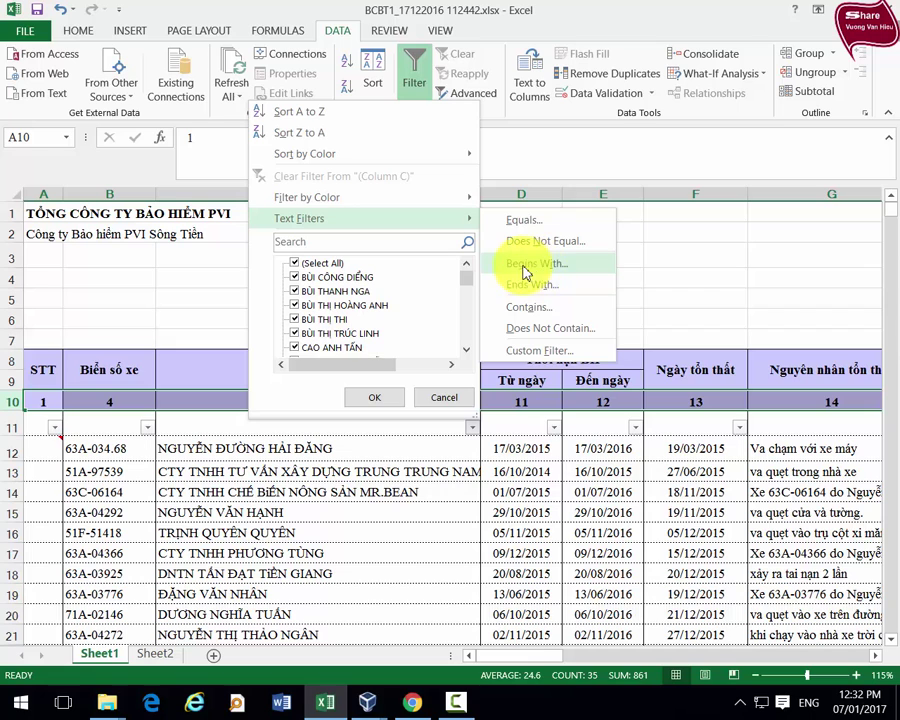
left_click(560, 266)
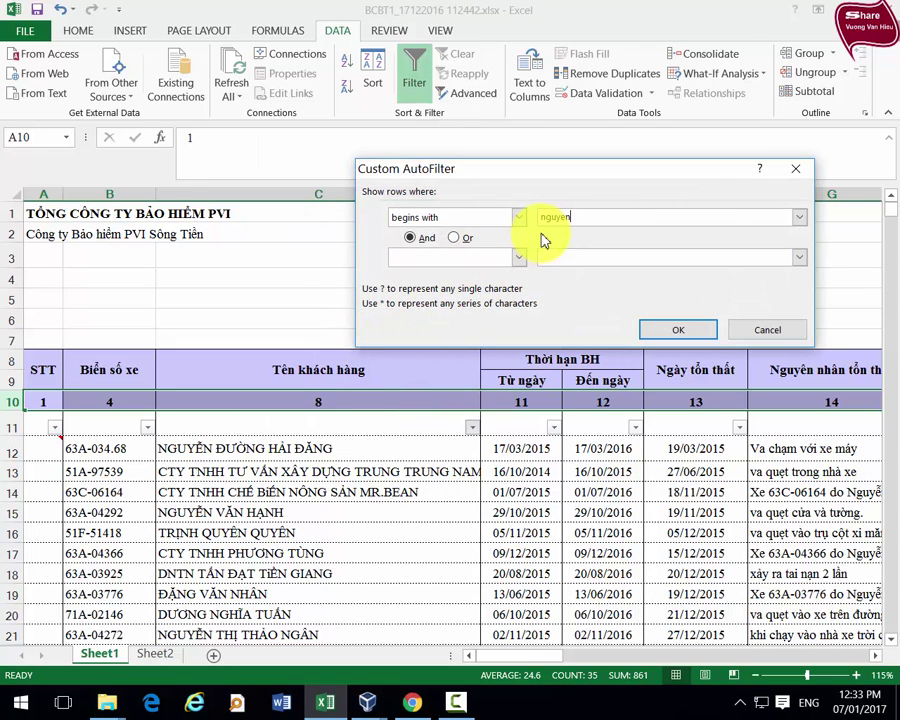
key("Return")
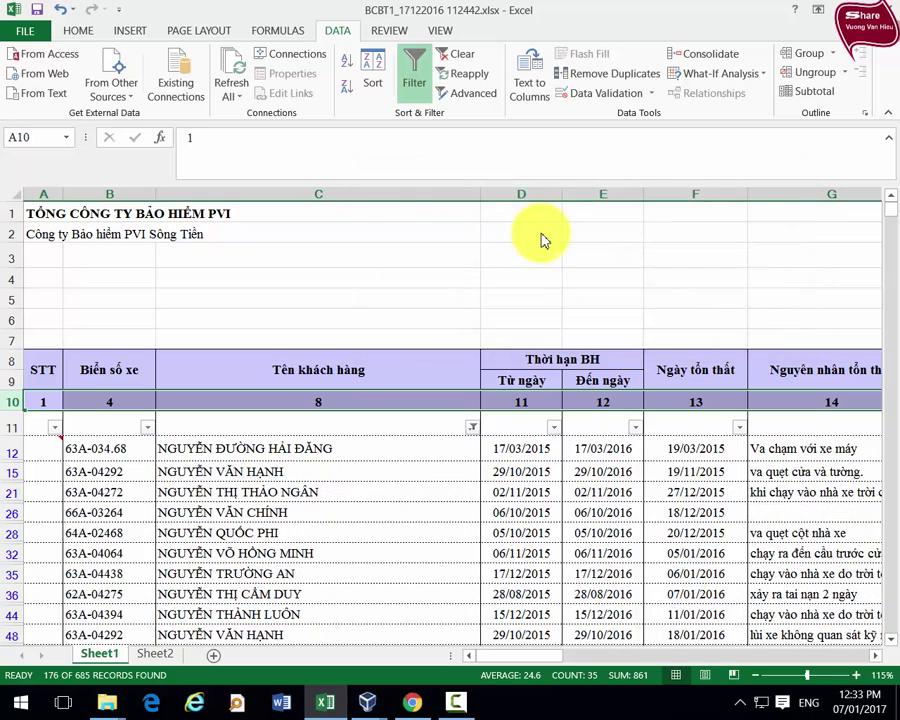
scroll(224, 528, "down", 3)
scroll(224, 528, "down", 2)
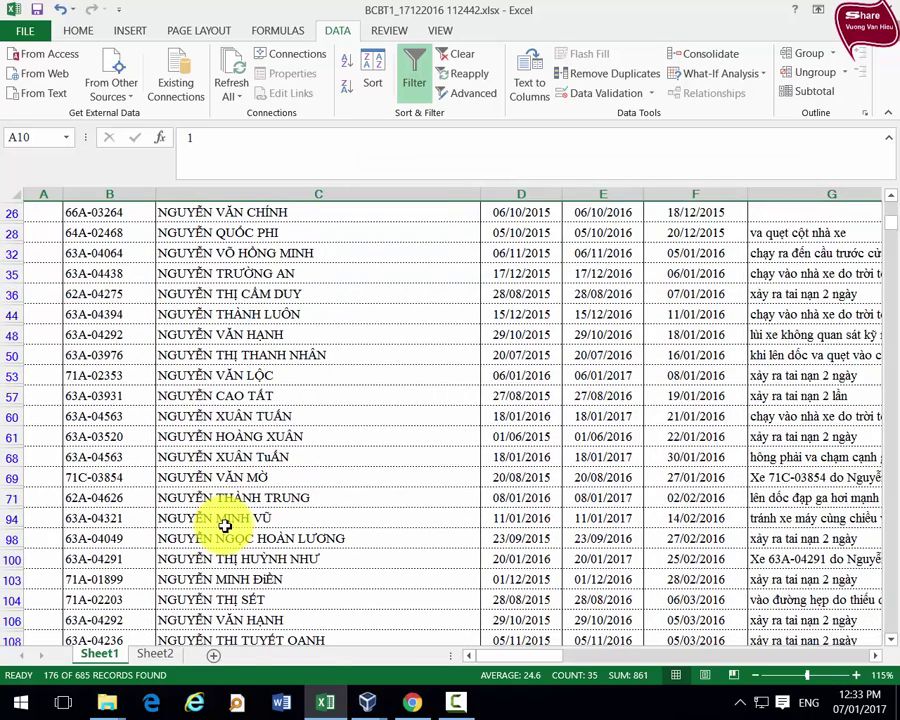
scroll(226, 522, "down", 2)
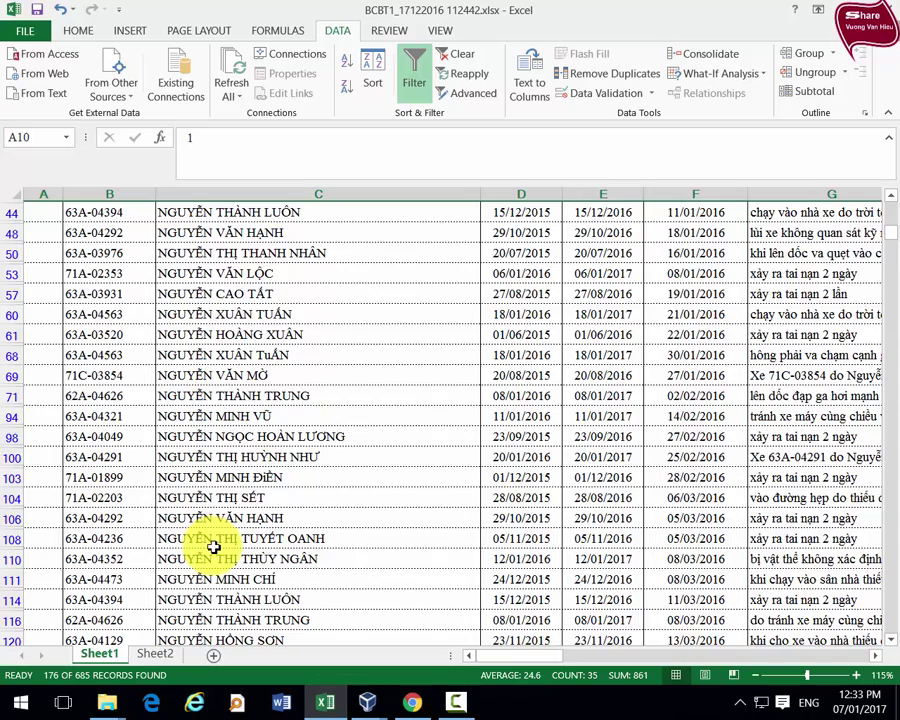
scroll(212, 545, "down", 1)
scroll(207, 520, "down", 2)
scroll(192, 470, "down", 3)
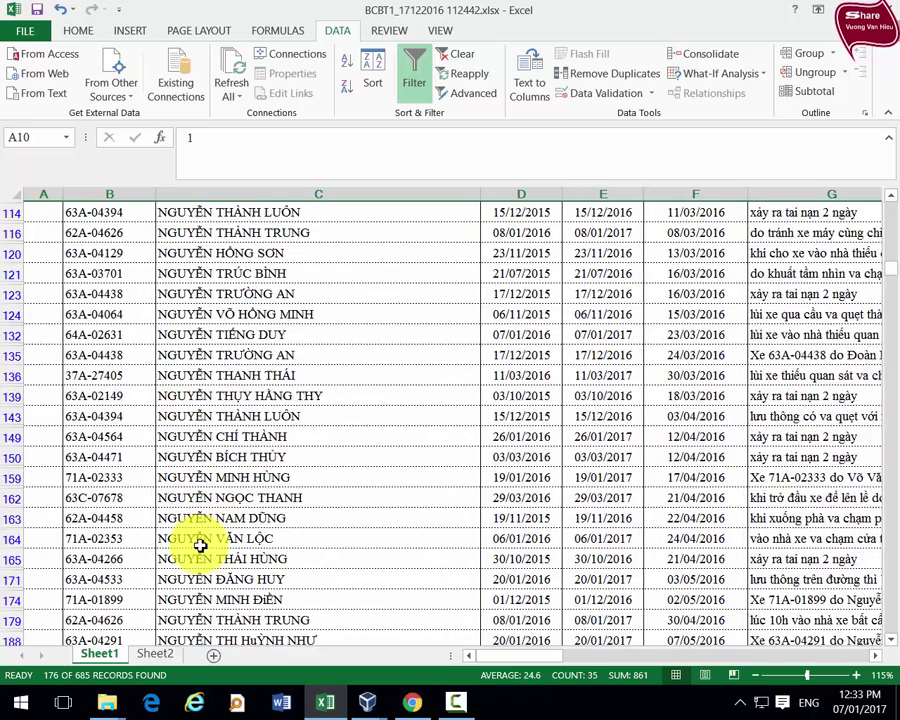
scroll(200, 545, "down", 3)
scroll(200, 566, "down", 2)
scroll(205, 584, "up", 6)
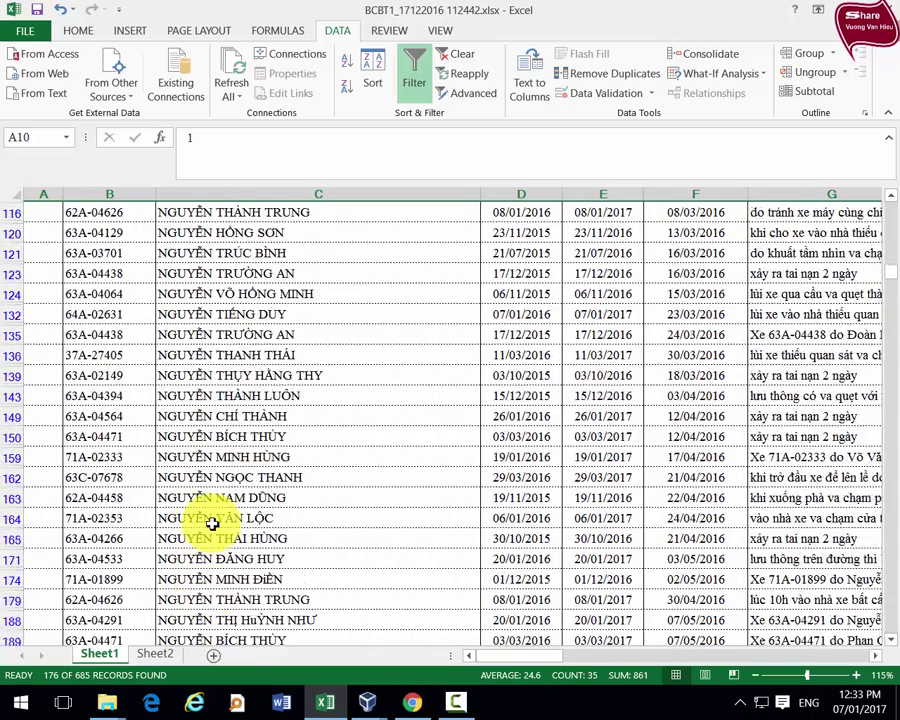
scroll(211, 518, "up", 6)
scroll(208, 517, "up", 3)
scroll(203, 515, "up", 2)
scroll(201, 510, "up", 2)
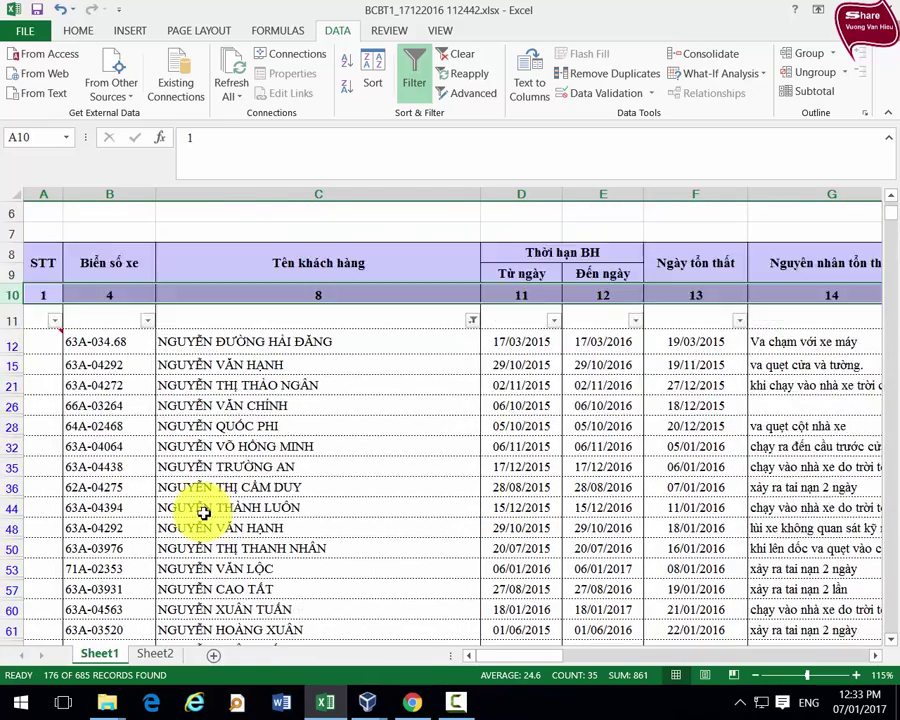
scroll(200, 508, "up", 2)
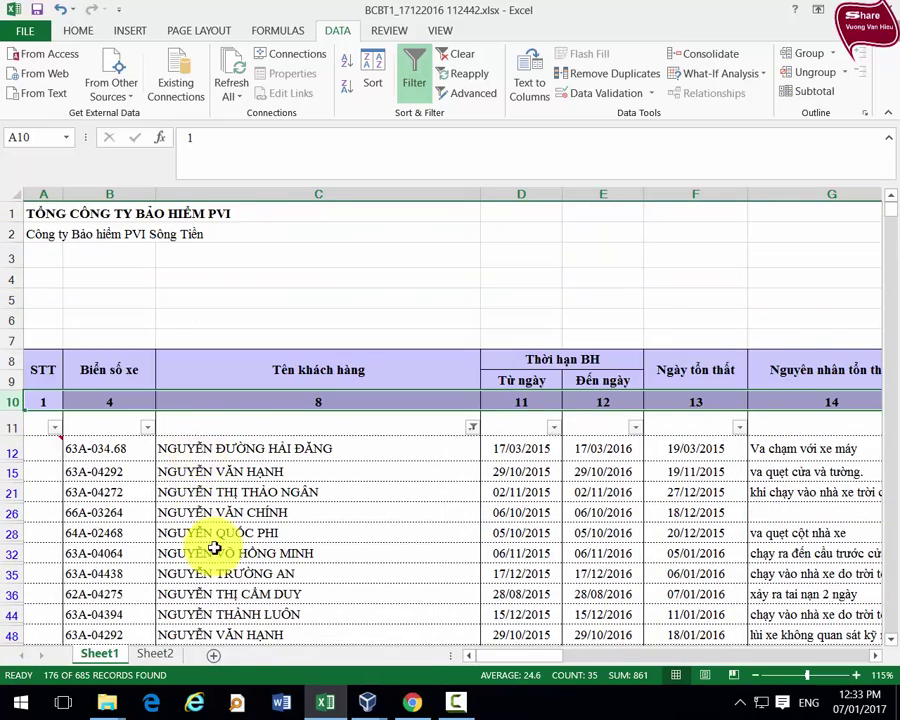
scroll(212, 540, "down", 2)
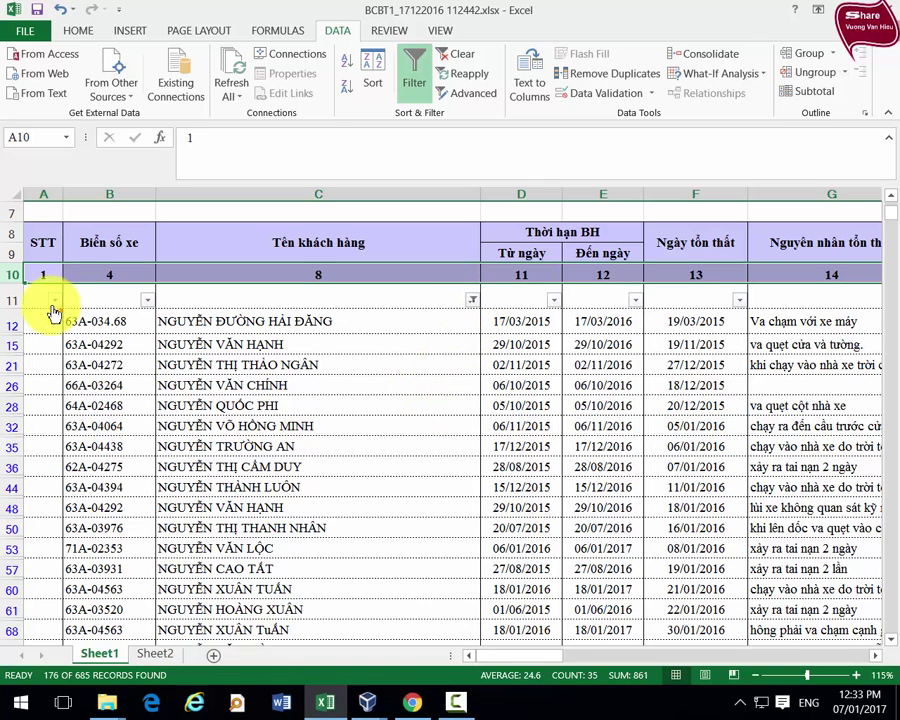
Step: Select all the filtered Nguyễn customer rows from row 12 downward
left_click_drag(12, 322, 5, 632)
scroll(185, 525, "up", 4)
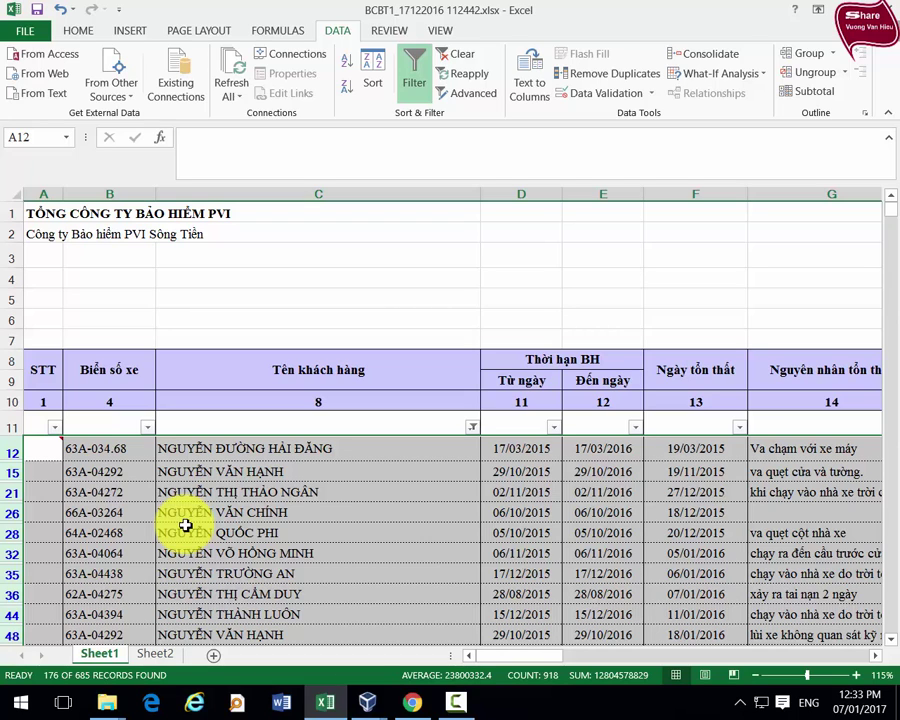
scroll(220, 500, "down", 1)
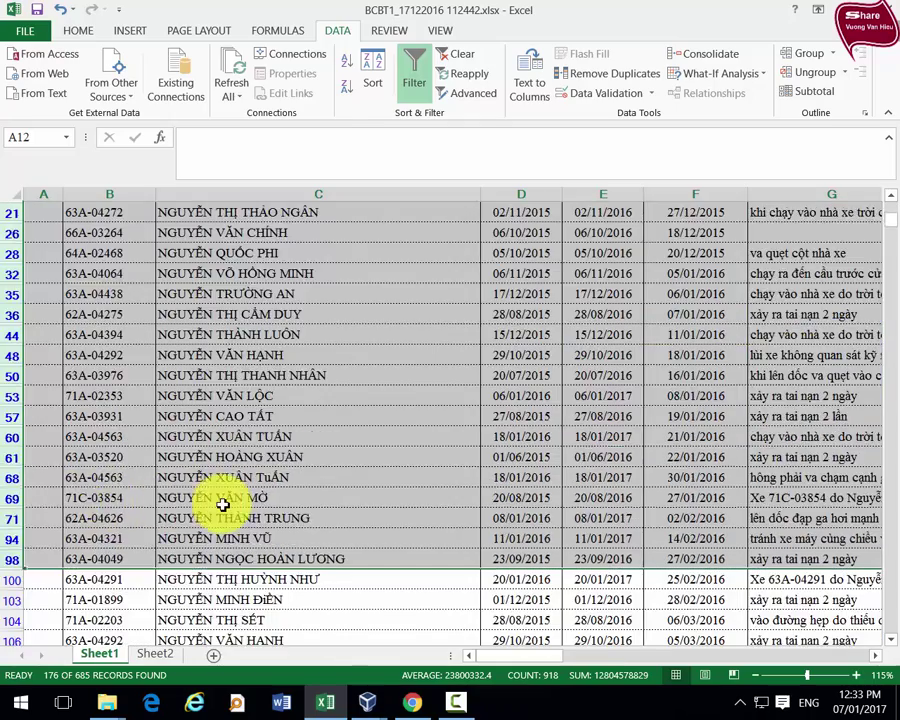
scroll(222, 505, "down", 3)
scroll(215, 502, "up", 3)
scroll(185, 490, "up", 3)
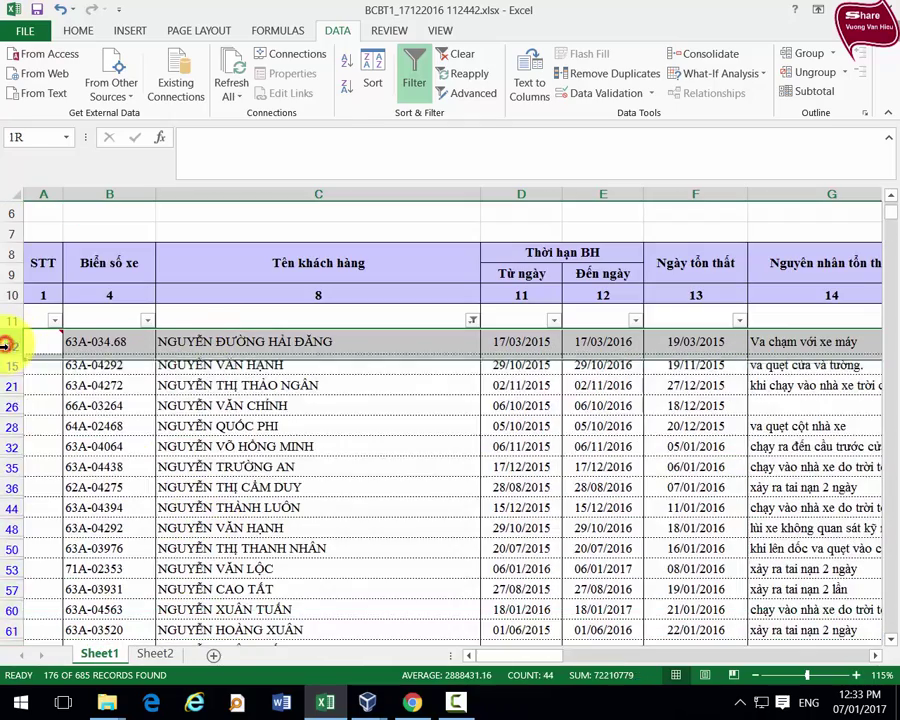
mouse_move(8, 340)
left_mouse_down()
mouse_move(8, 688)
mouse_move(28, 557)
mouse_move(58, 605)
left_mouse_up()
Step: Make the text of the selected Nguyễn rows red
scroll(500, 450, "up", 2)
scroll(500, 450, "up", 5)
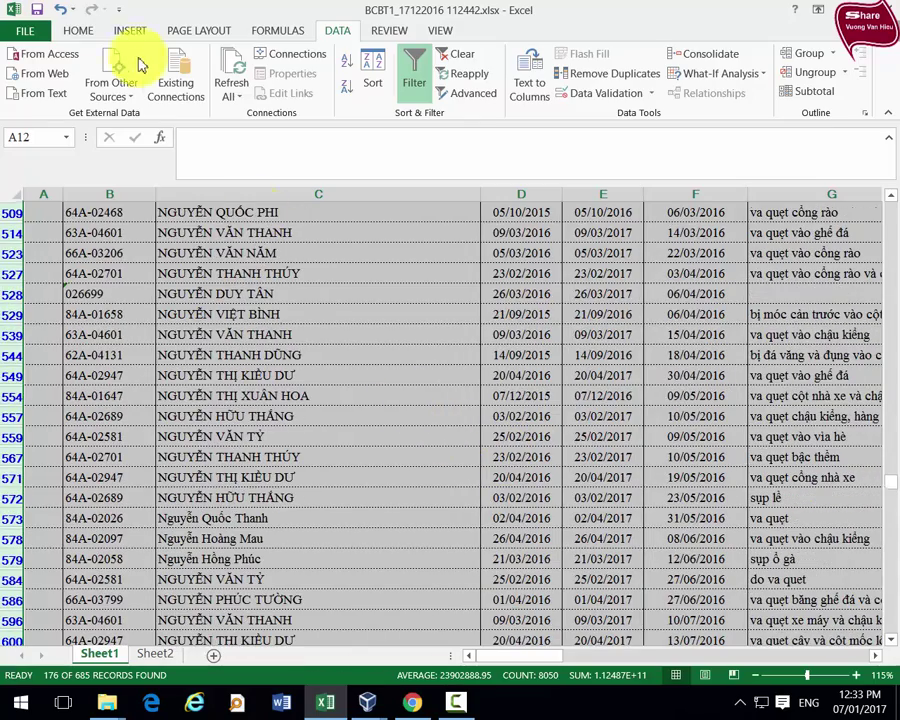
left_click(80, 33)
left_click(210, 88)
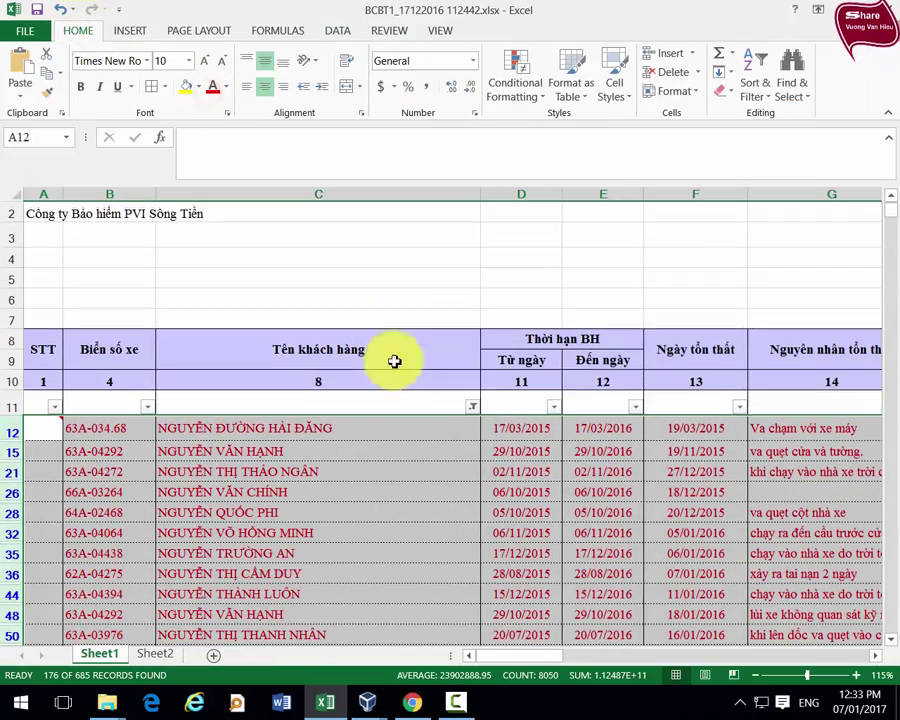
Step: Filter customer names to those exactly equal to 'hanh', which matches 0 records
left_click(472, 406)
mouse_move(299, 198)
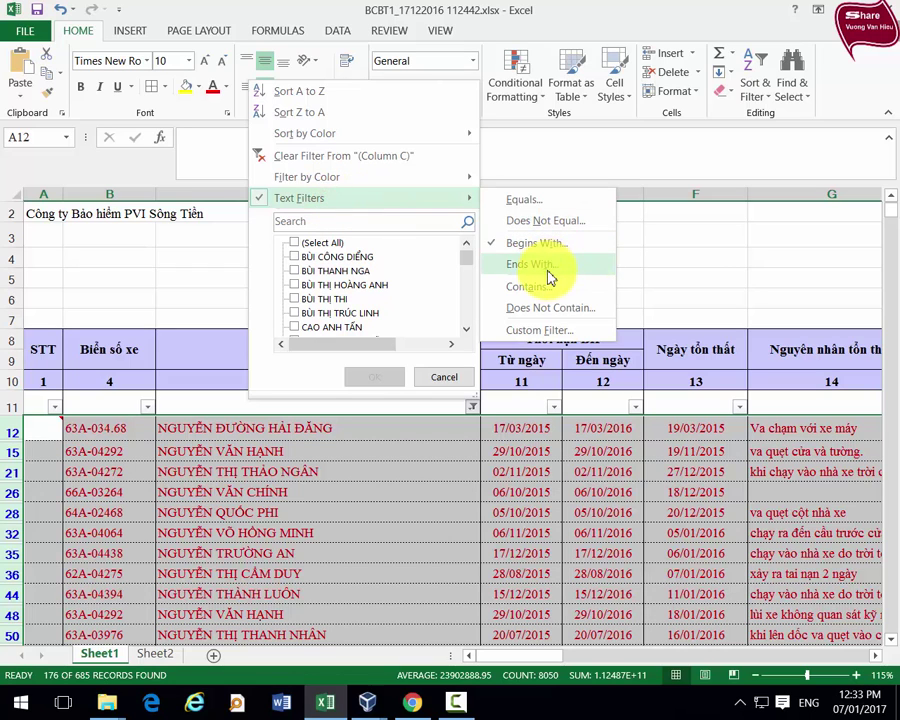
left_click(530, 200)
type("hanh")
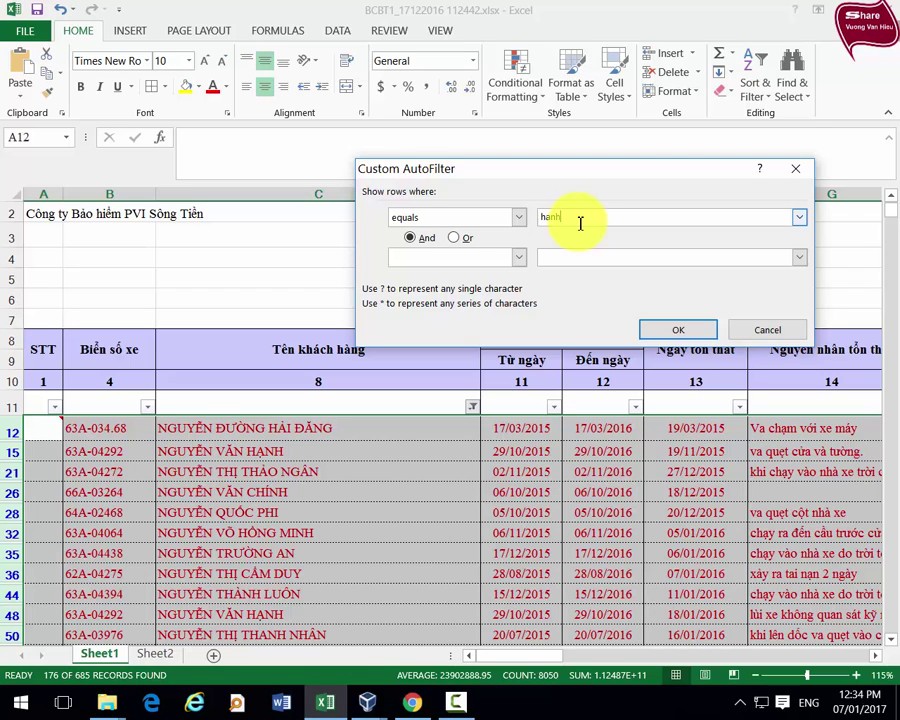
key("Return")
scroll(426, 352, "up", 1)
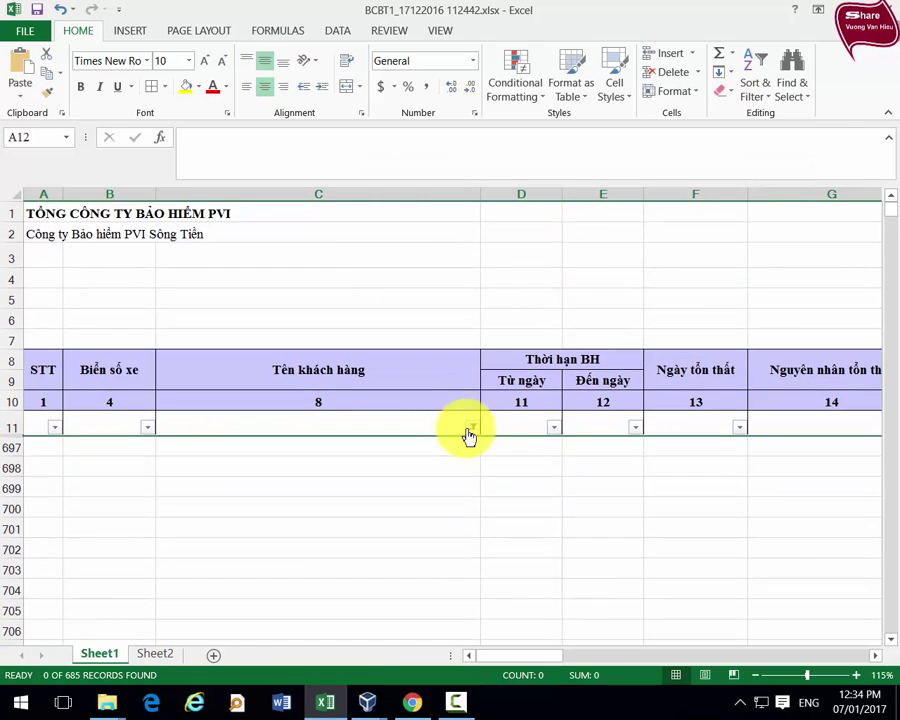
Step: Change the customer-name filter to names containing 'hanh', showing 6 of 685 records
left_click(470, 427)
left_click(350, 218)
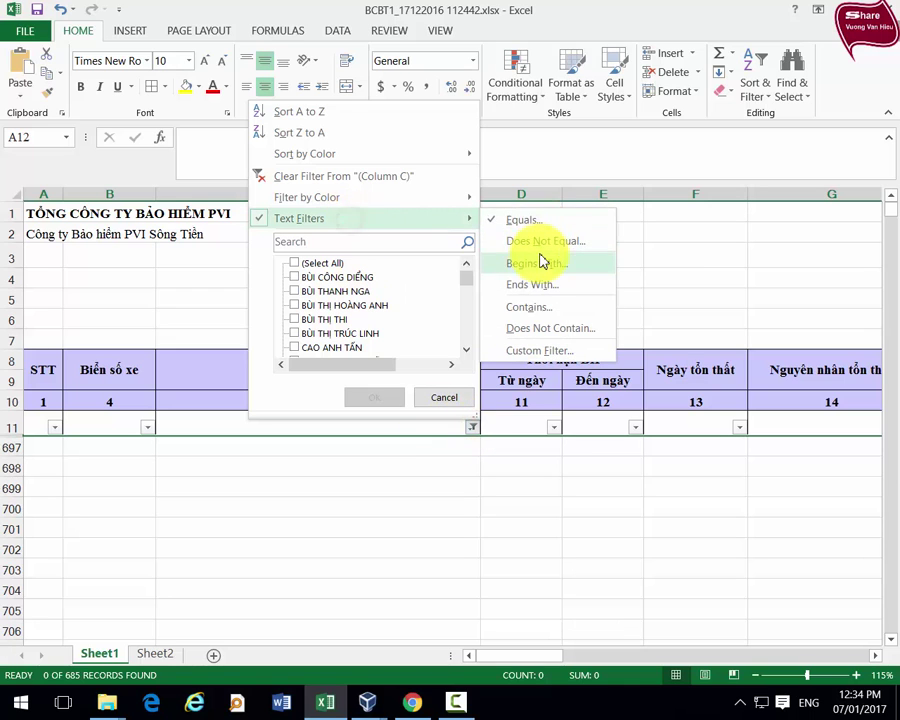
left_click(530, 309)
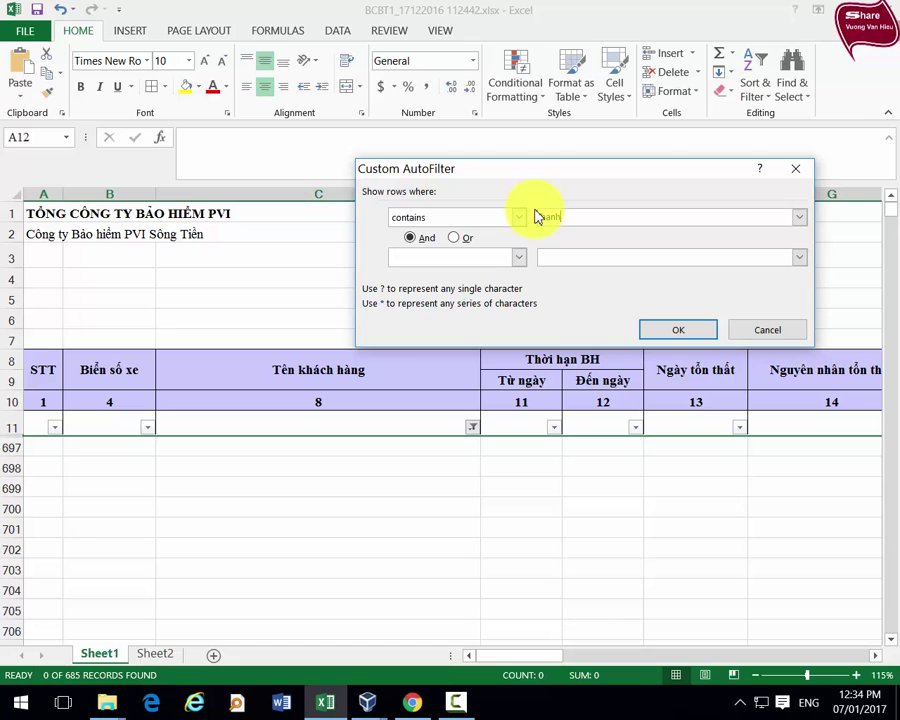
key("Return")
left_click(325, 565)
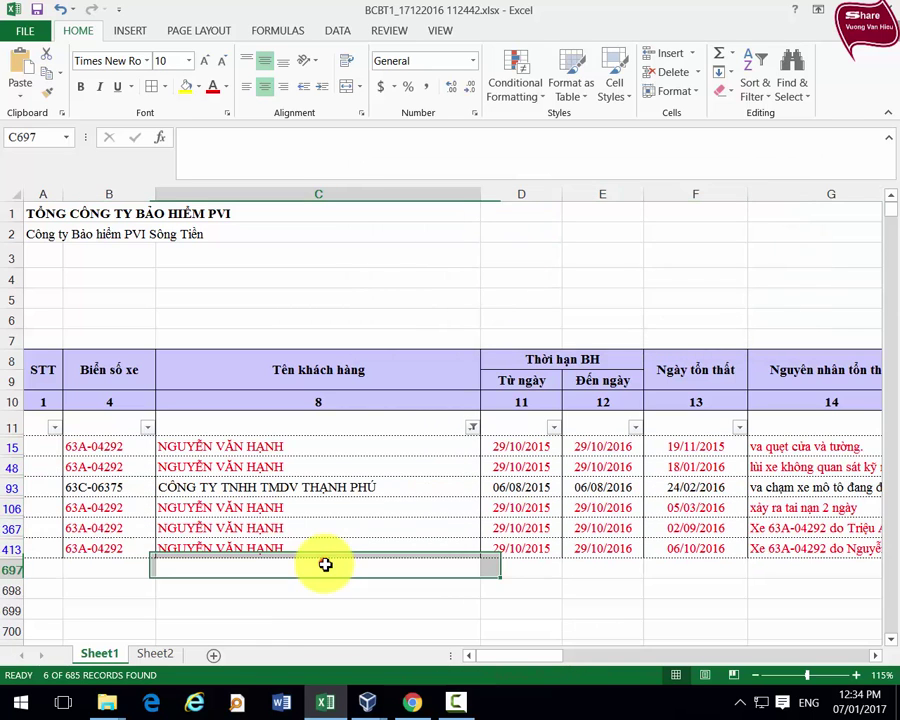
Step: Reopen the customer-name filter menu and close it without changes
left_click(471, 428)
mouse_move(299, 218)
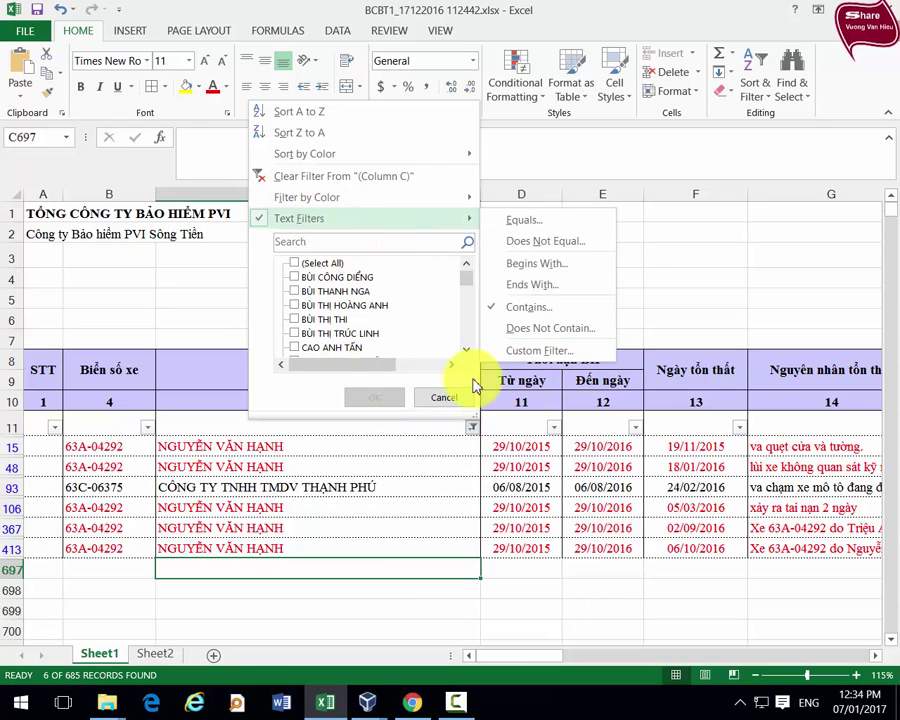
left_click(445, 399)
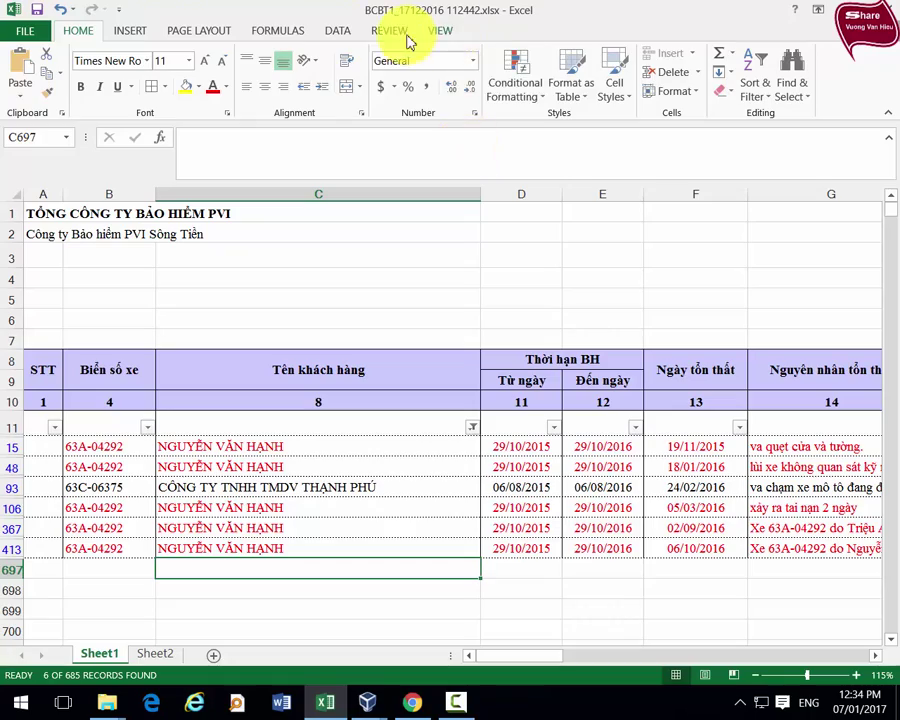
left_click(337, 30)
Step: Clear the customer-name filter so all 685 records show again
left_click(455, 55)
scroll(294, 480, "down", 5)
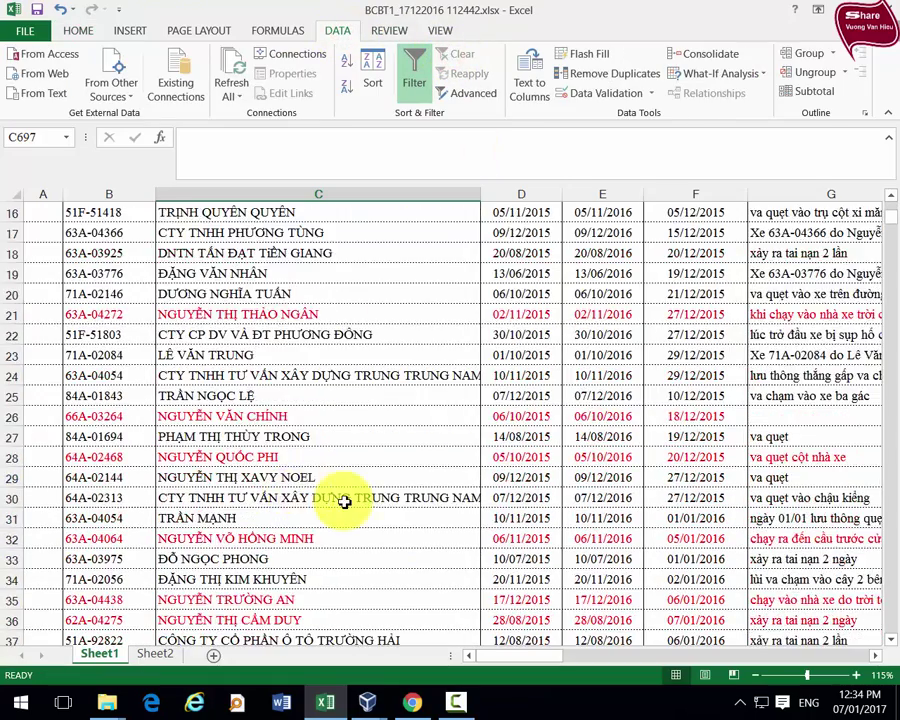
scroll(343, 502, "down", 5)
scroll(297, 510, "down", 4)
scroll(191, 514, "down", 5)
scroll(153, 518, "down", 3)
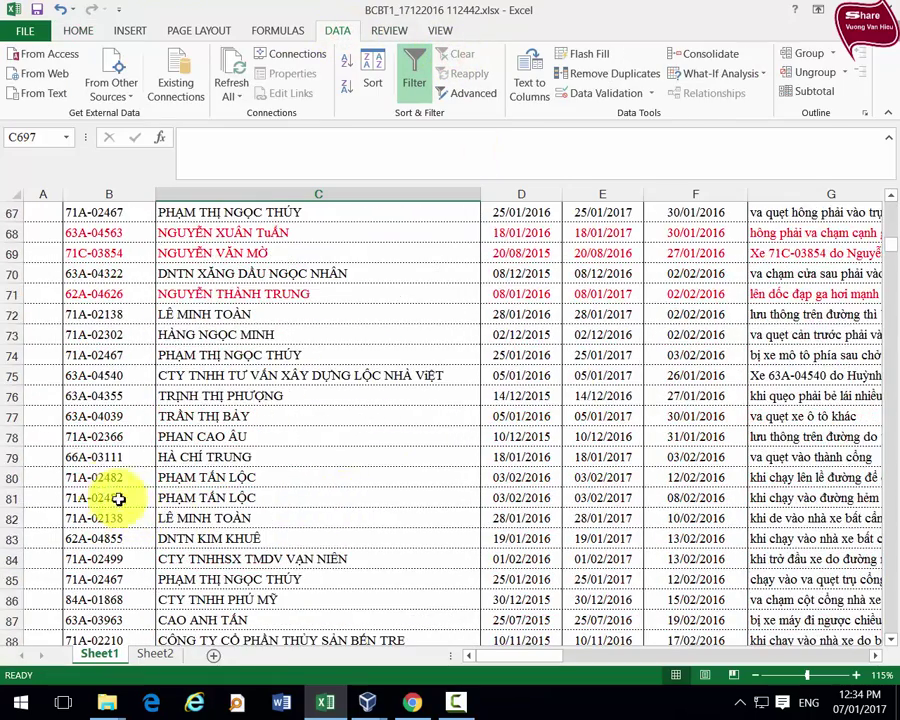
Step: Give rows 78–84 a light blue font colour
left_click_drag(15, 438, 12, 559)
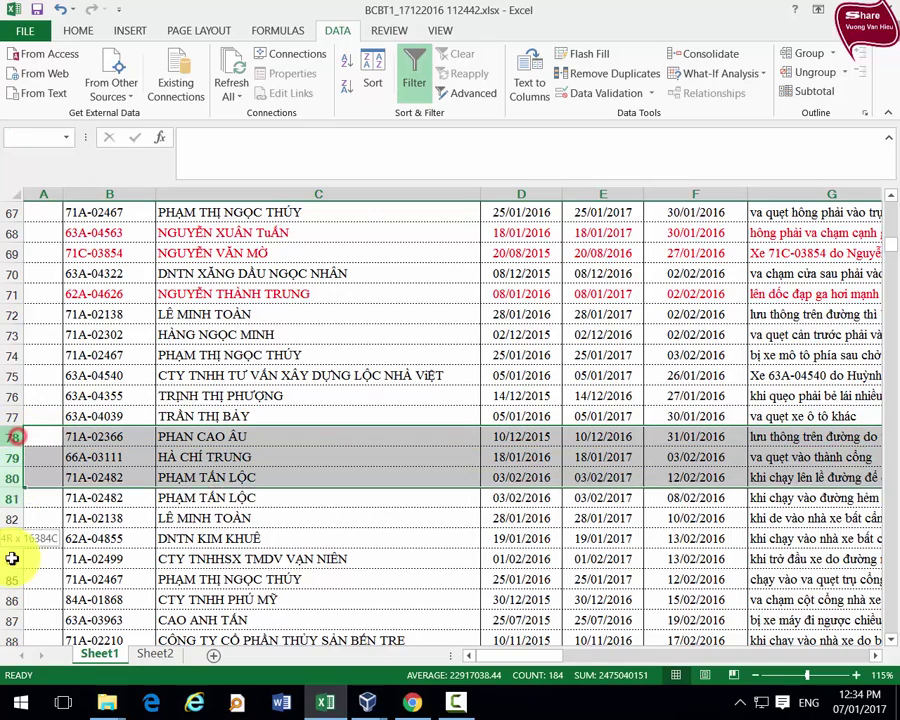
left_click(78, 30)
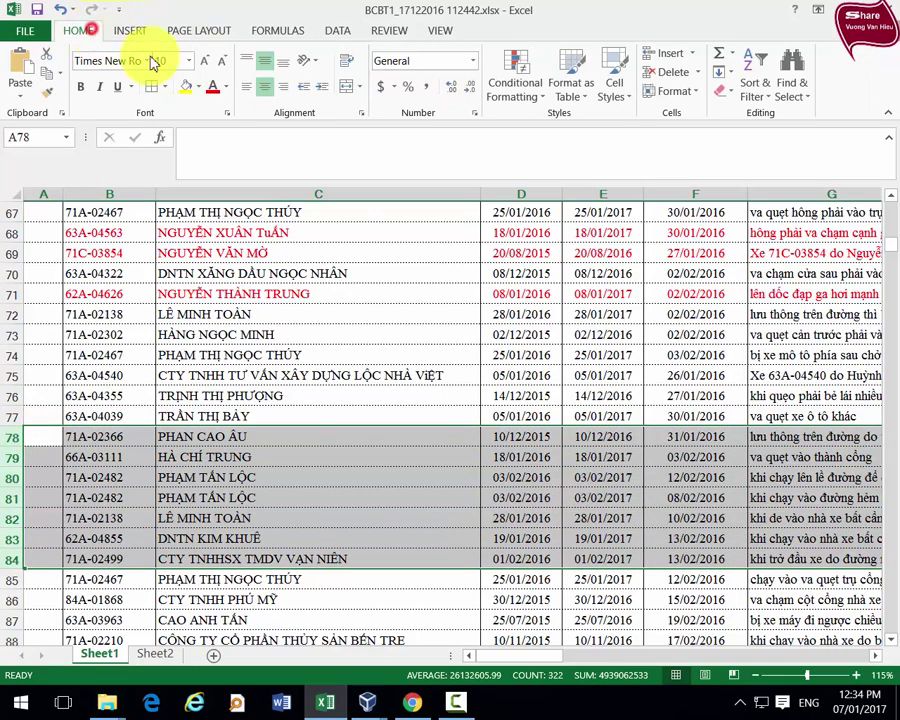
left_click(226, 86)
left_click(269, 240)
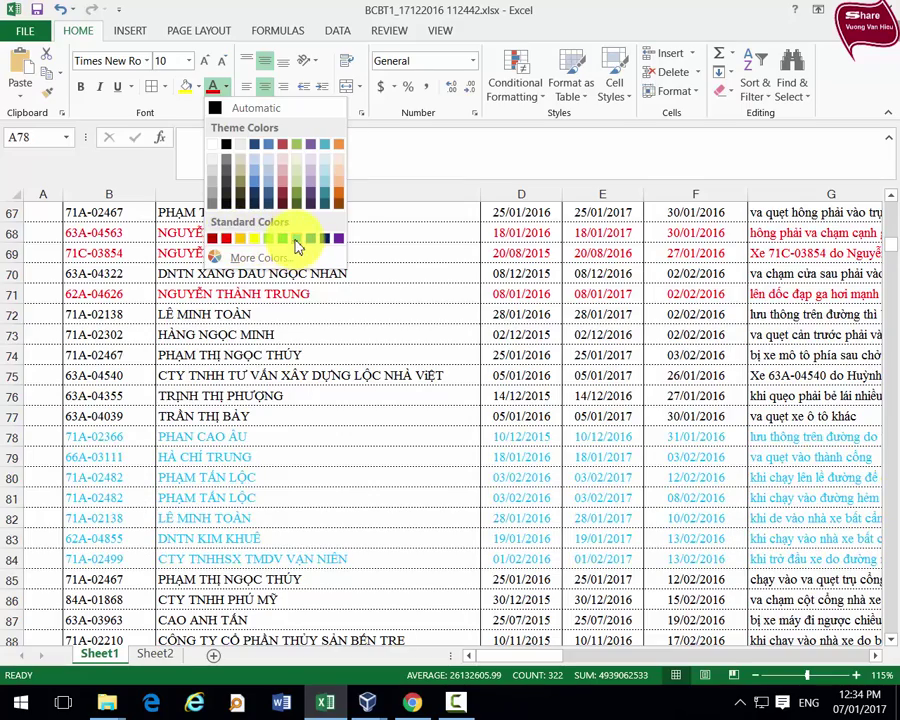
left_click(296, 240)
scroll(484, 410, "up", 2)
scroll(474, 414, "up", 2)
scroll(468, 414, "up", 9)
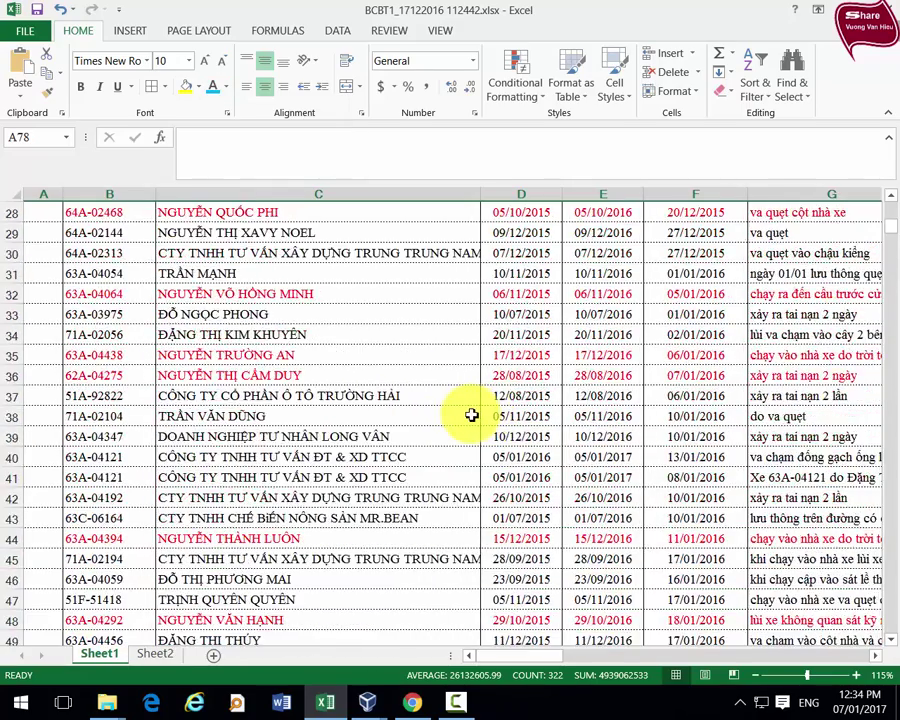
scroll(467, 421, "up", 8)
scroll(467, 421, "up", 1)
left_click(418, 300)
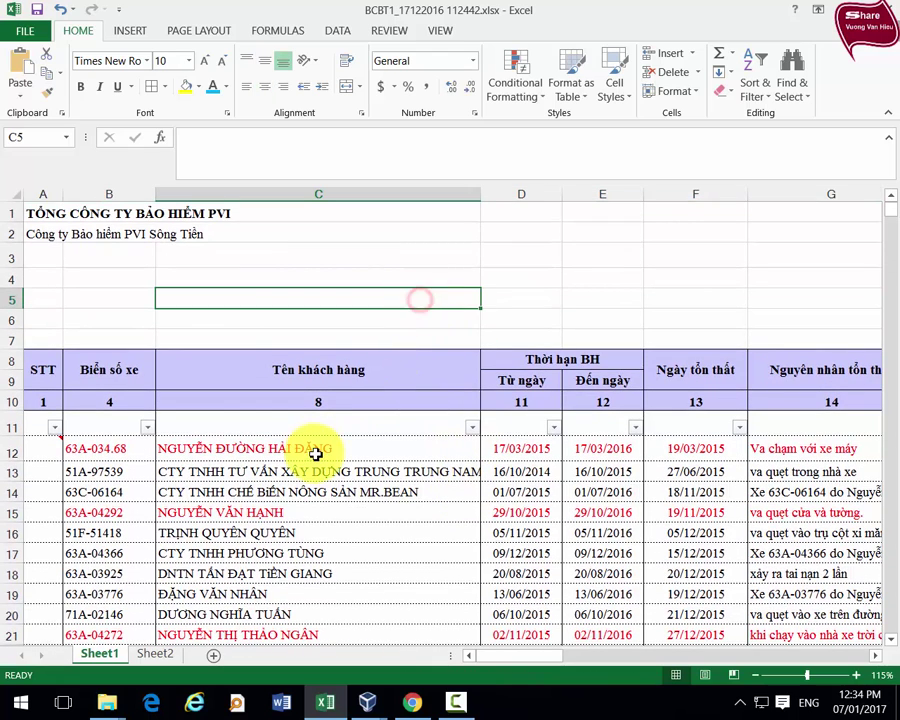
left_click(472, 427)
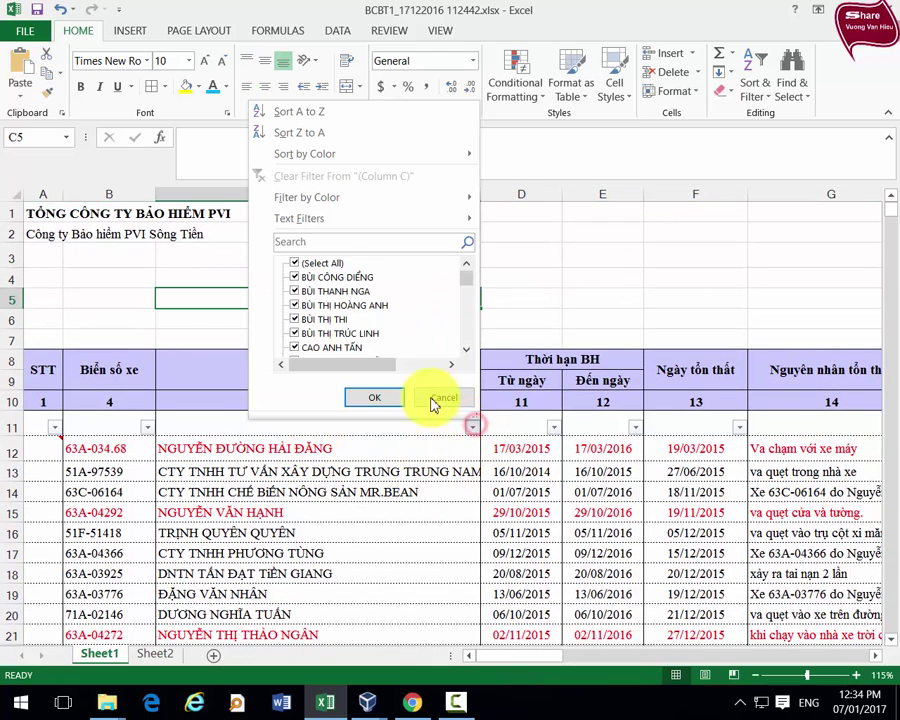
mouse_move(307, 197)
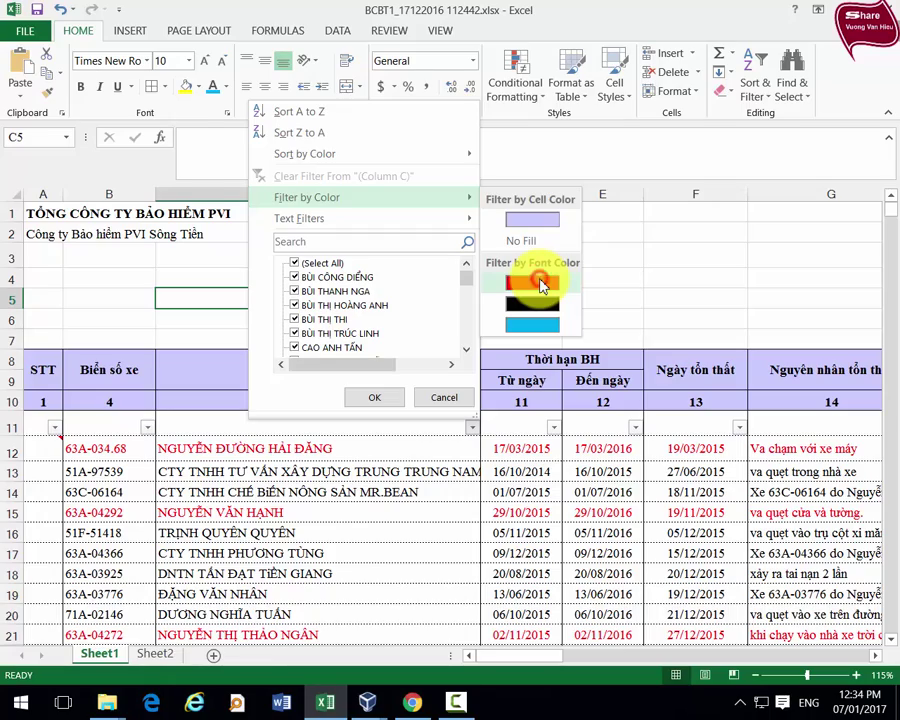
Step: Filter customer names by red font colour
left_click(540, 285)
scroll(340, 480, "down", 5)
scroll(315, 516, "down", 2)
scroll(331, 500, "down", 1)
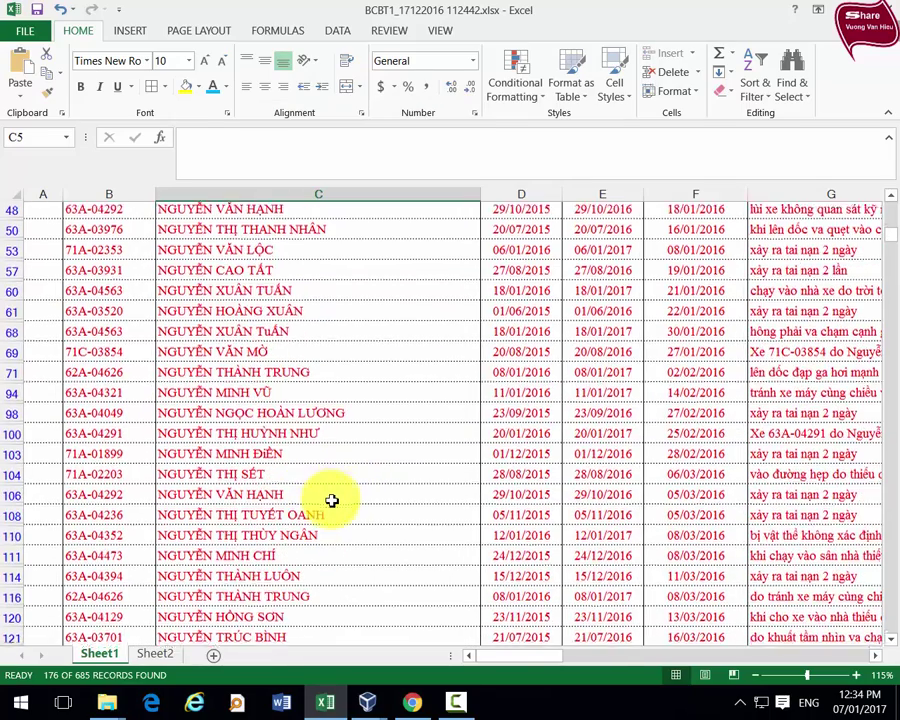
scroll(331, 500, "down", 1)
scroll(245, 545, "down", 2)
scroll(245, 562, "down", 3)
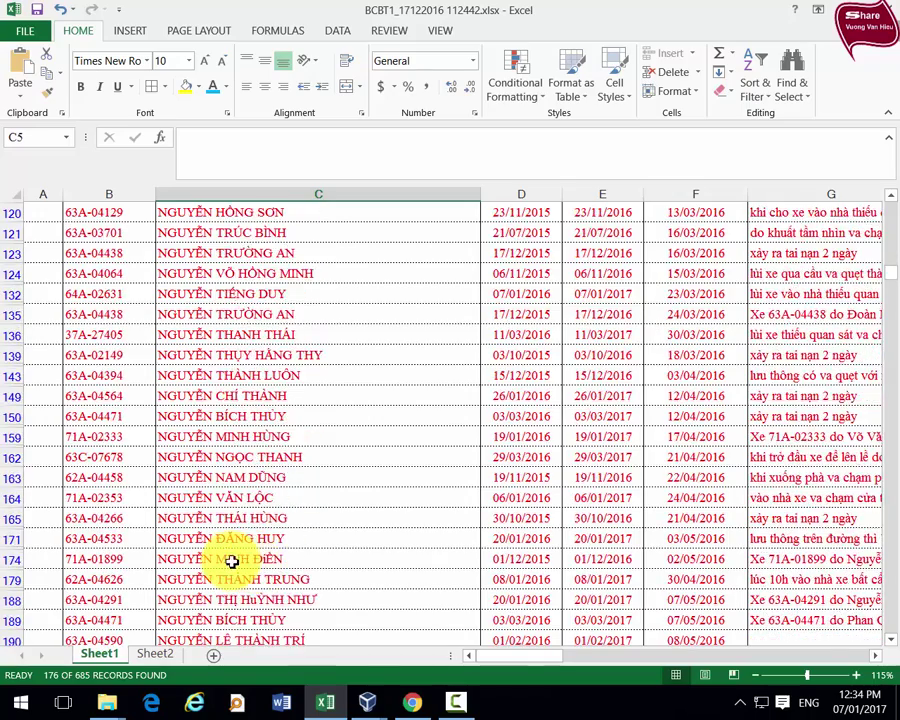
scroll(231, 562, "down", 3)
scroll(870, 426, "up", 3)
scroll(895, 295, "up", 4)
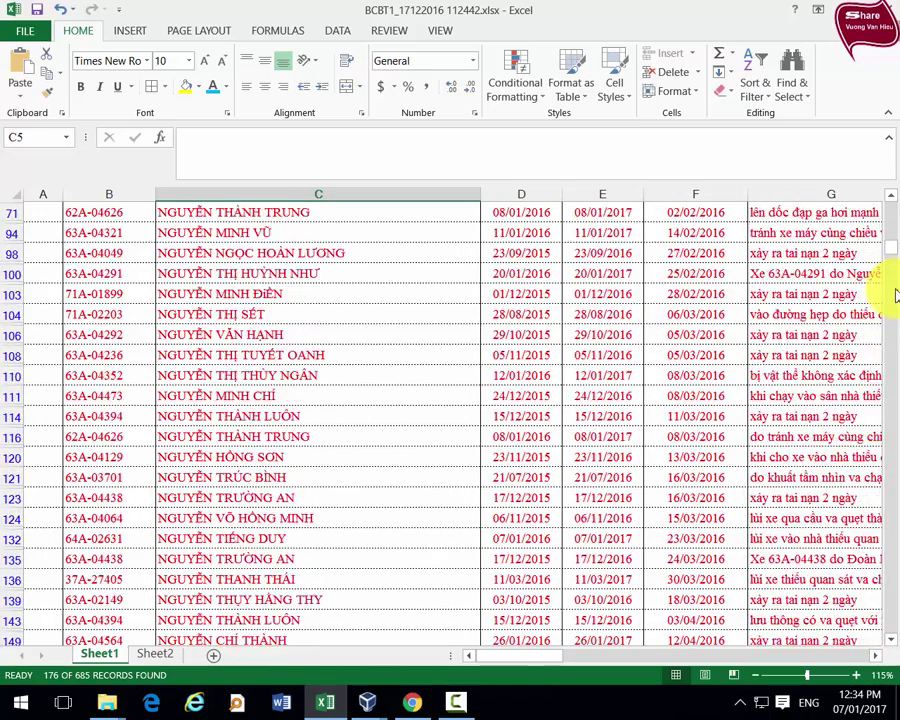
scroll(893, 292, "up", 5)
scroll(870, 291, "up", 5)
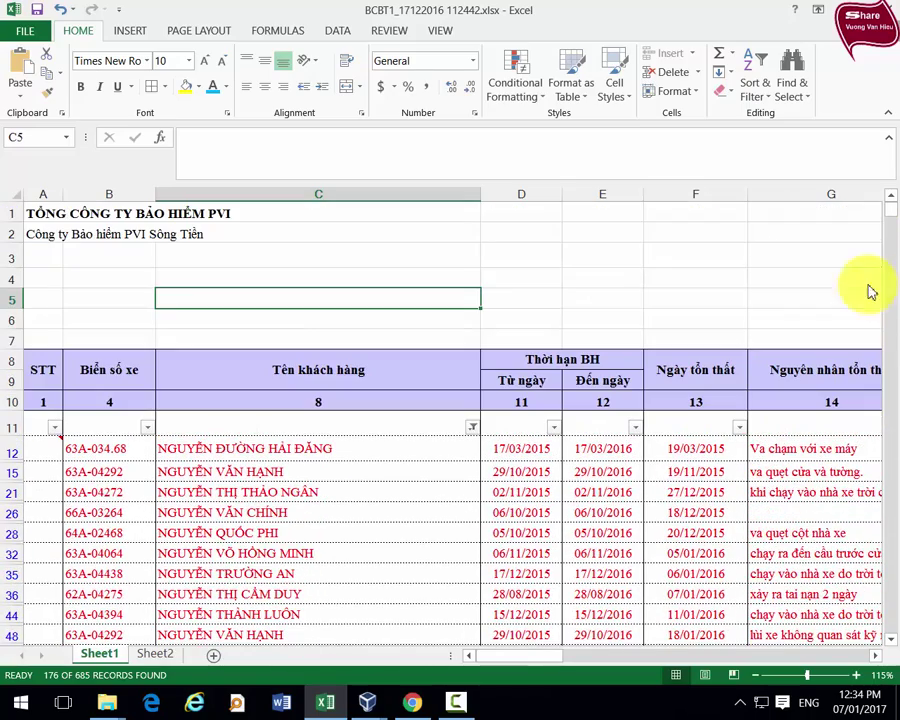
Step: Switch the colour filter to light blue font, leaving rows 78–84, 7 of 685 records
left_click(473, 428)
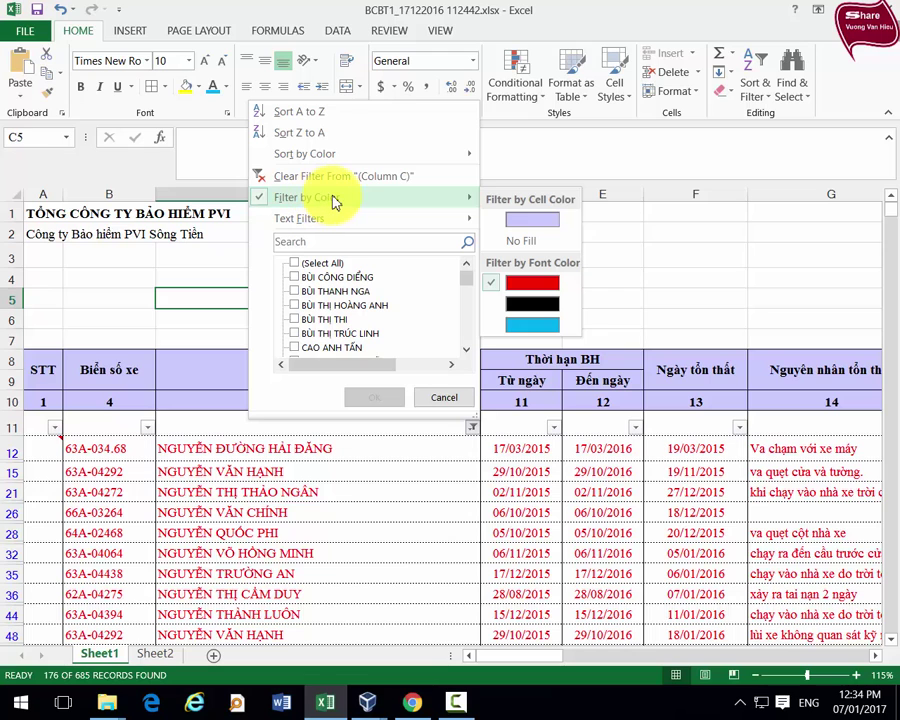
left_click(535, 326)
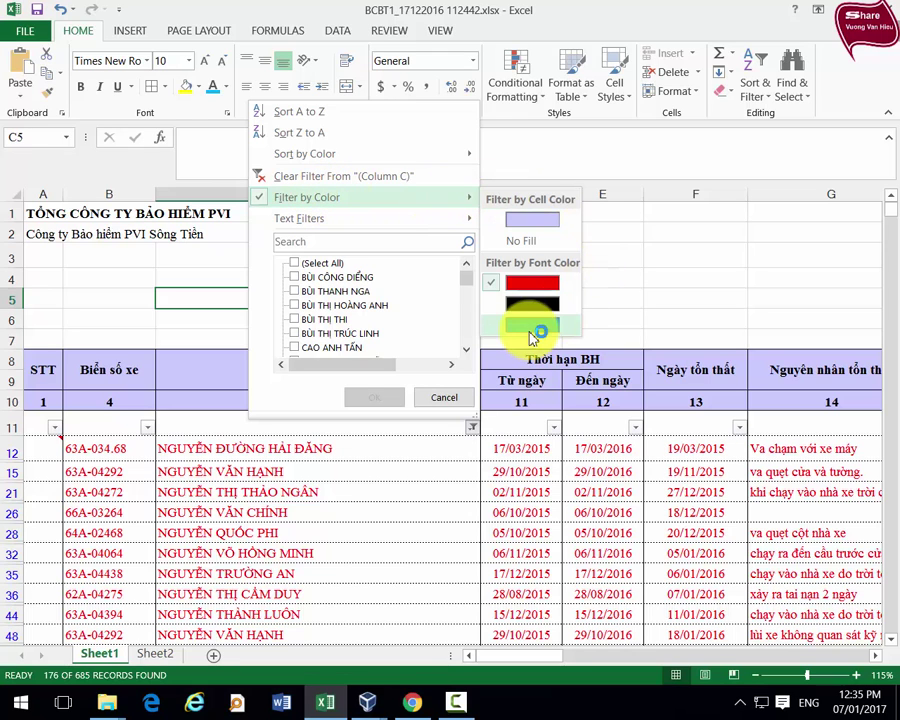
scroll(180, 560, "down", 2)
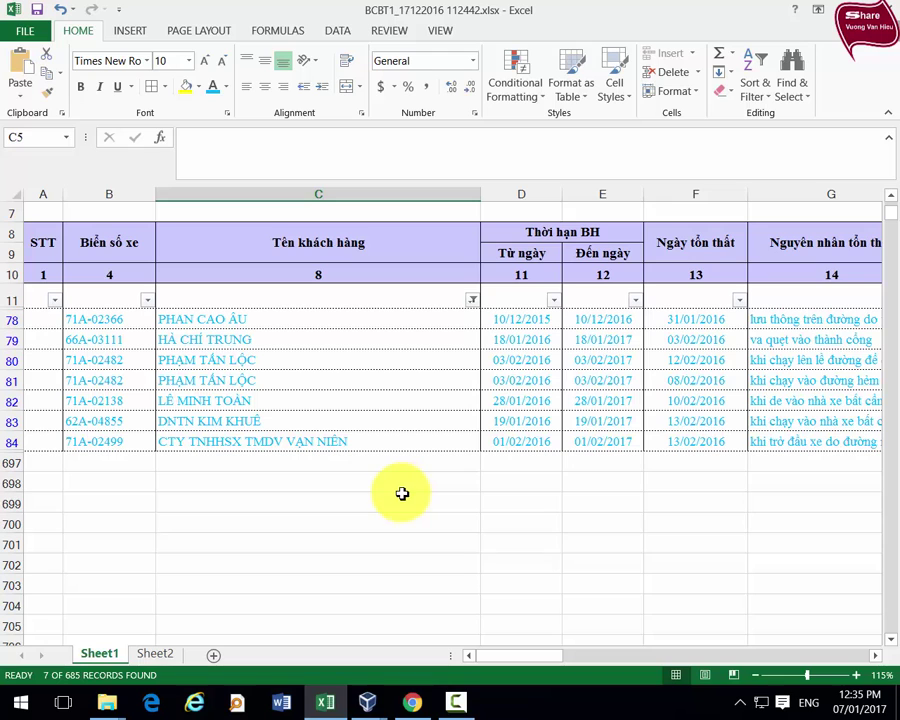
Step: Return to the top of the sheet and switch to Chrome's YouTube tutorial page
scroll(393, 497, "up", 1)
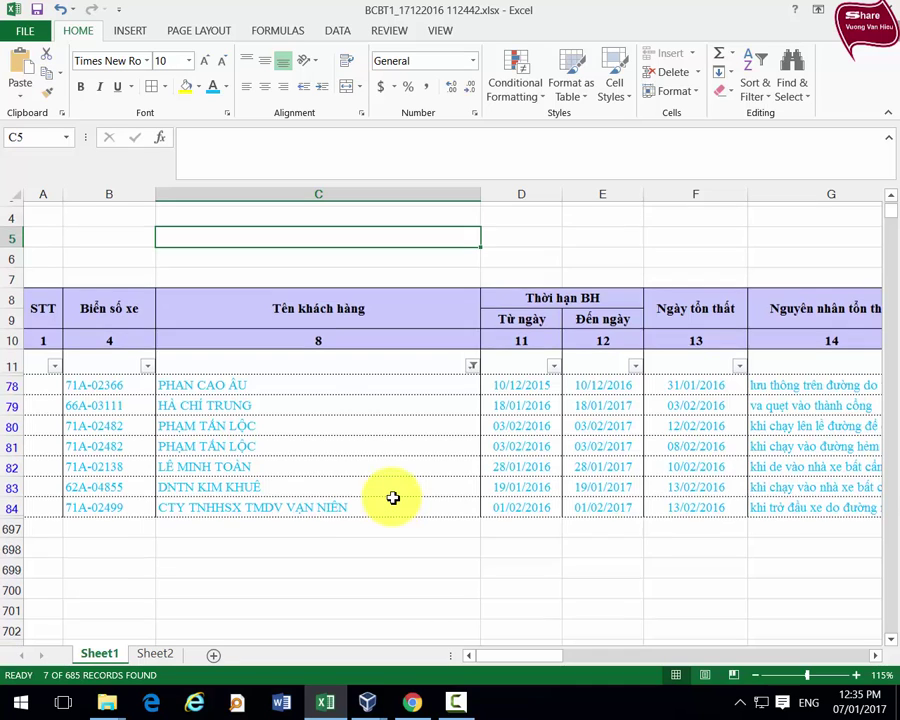
scroll(393, 497, "up", 1)
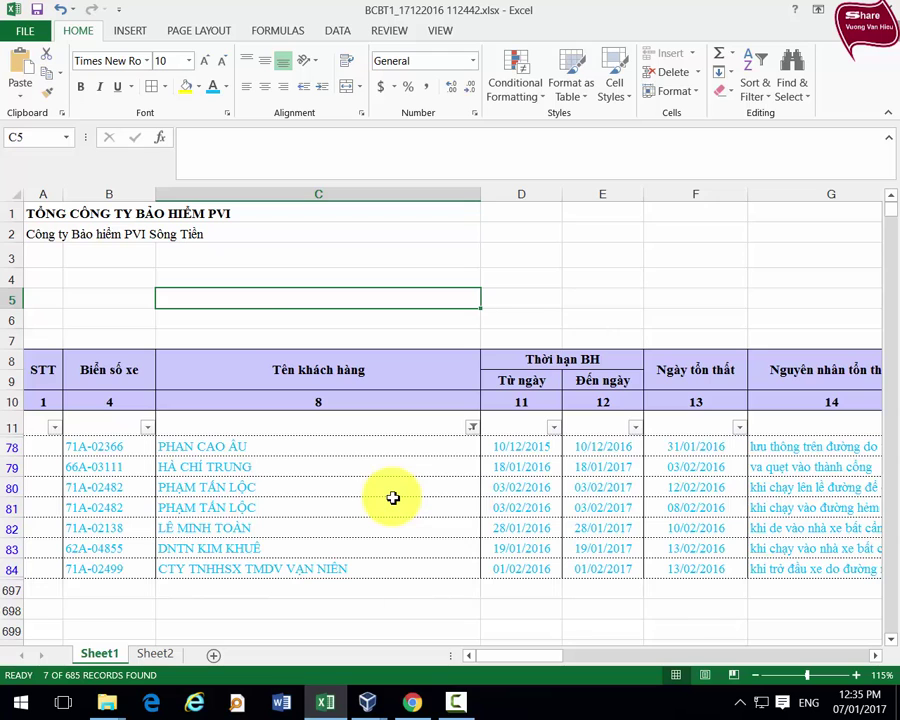
key("alt+Tab")
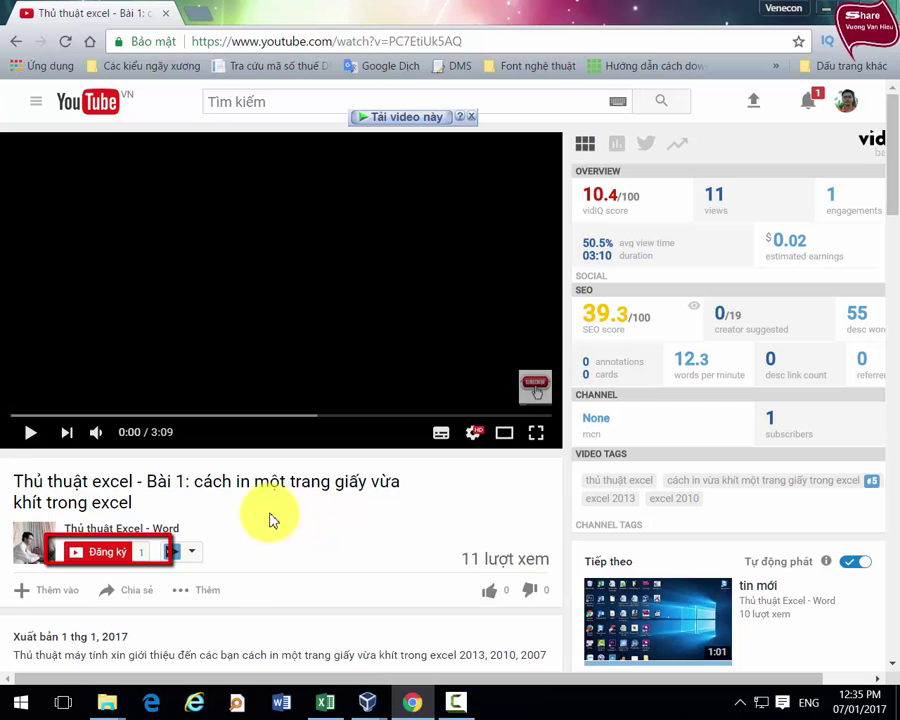
left_click(83, 546)
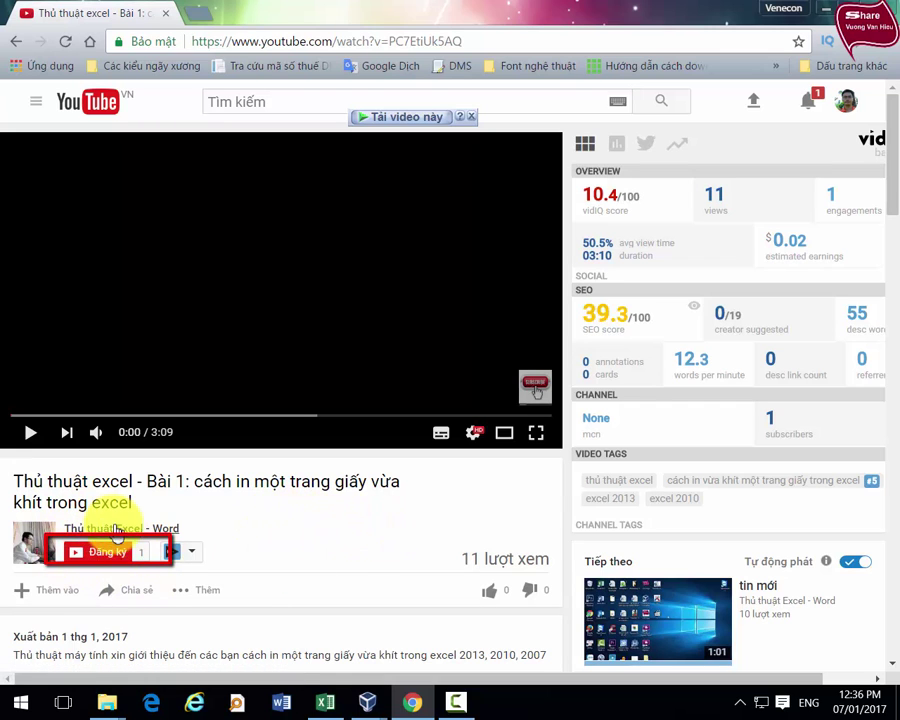
left_click(100, 551)
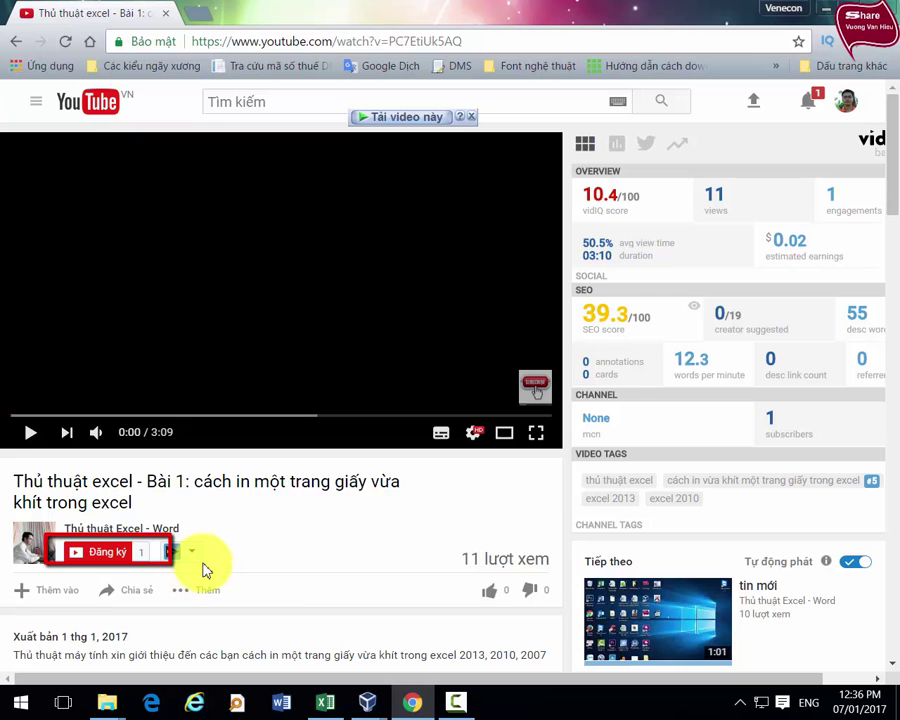
left_click(820, 15)
Step: Select an empty cell below the seven light blue records and stop the screen recording
left_click(442, 621)
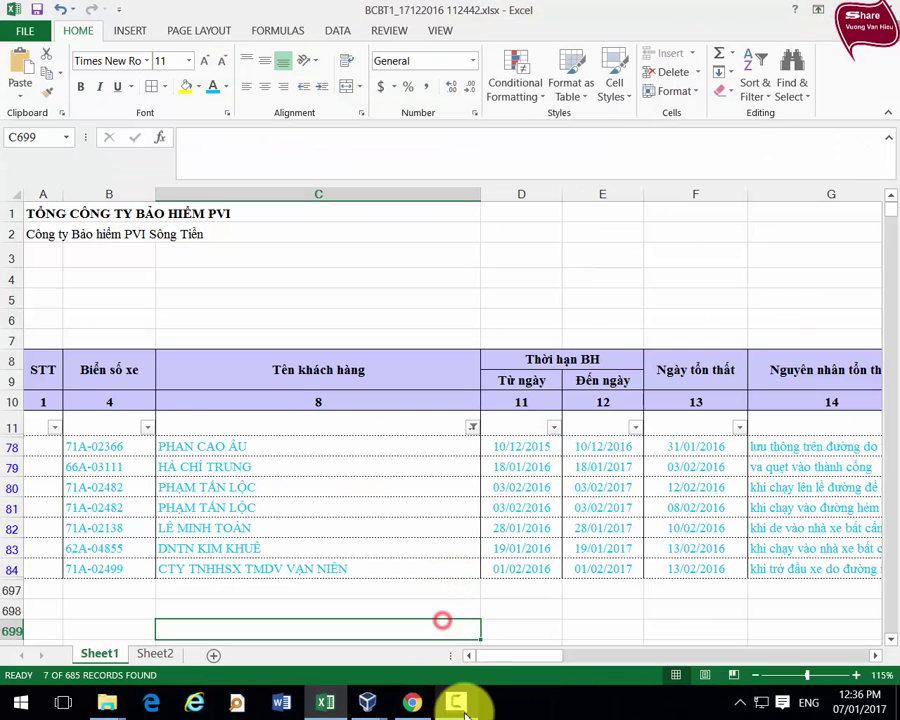
left_click(456, 704)
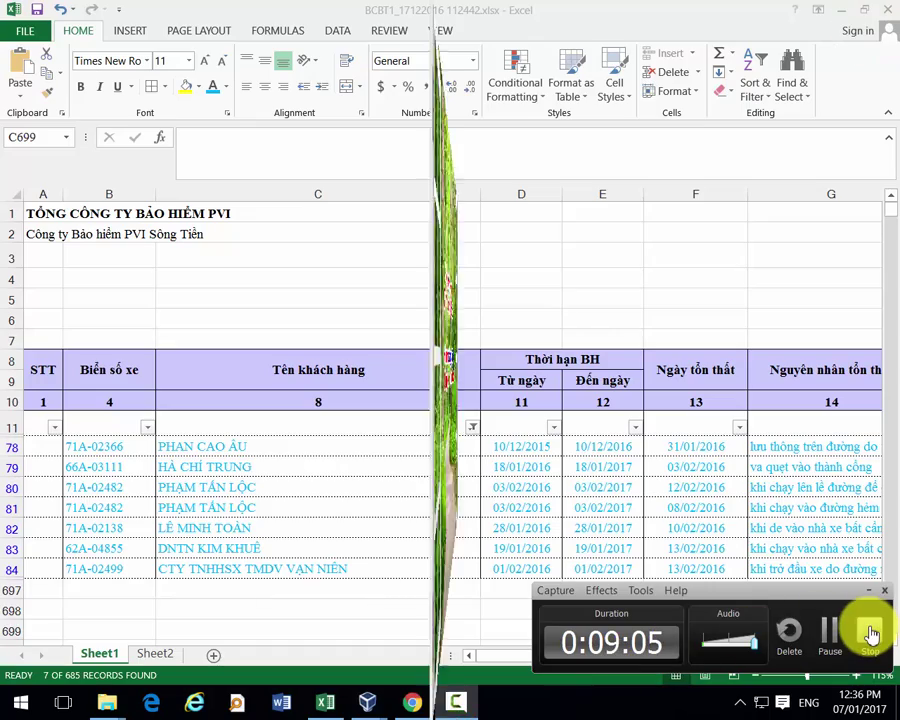